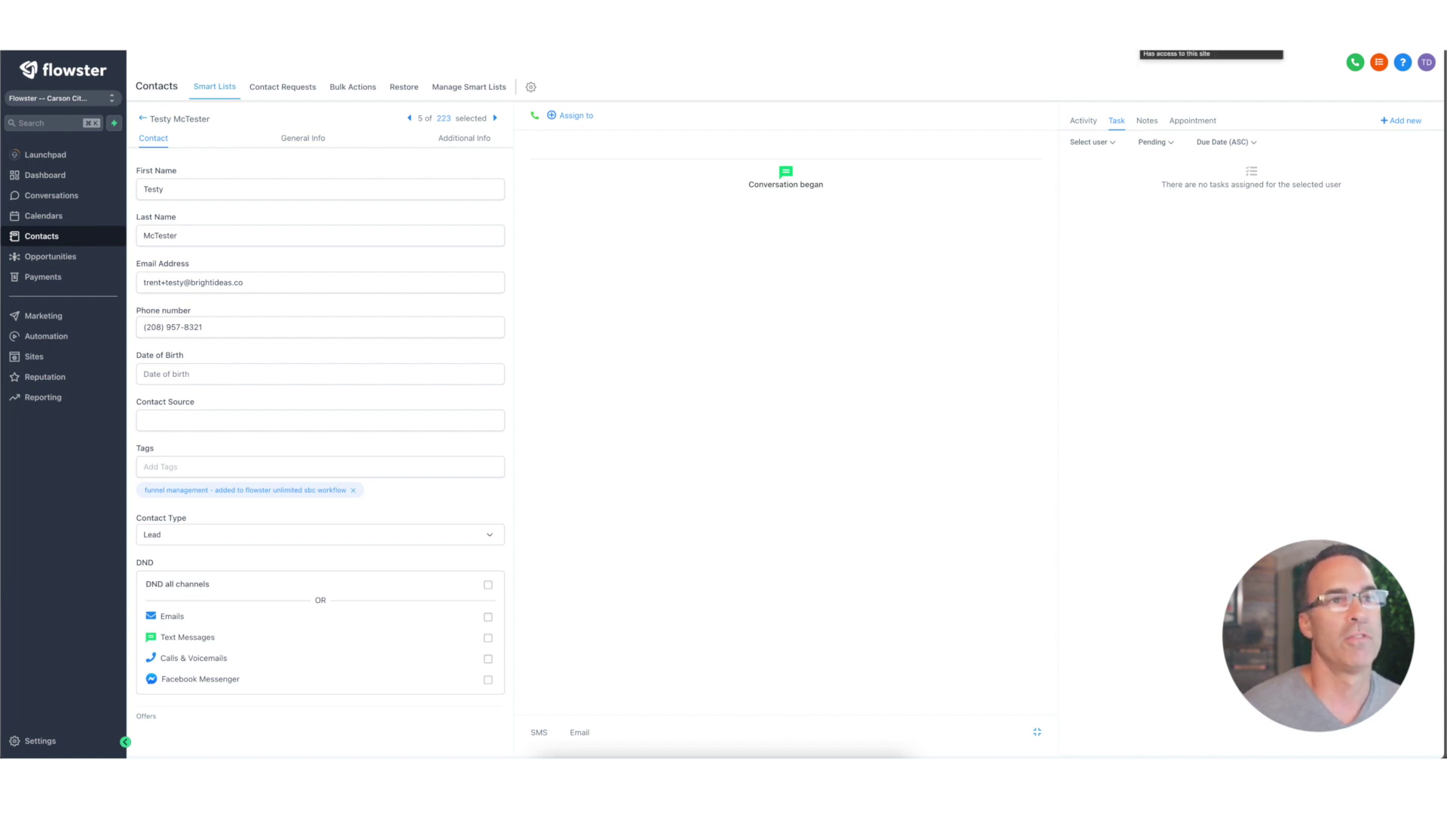
Step: Start a Flowster Capture workflow recording from the extension on the contact record page
click(1140, 46)
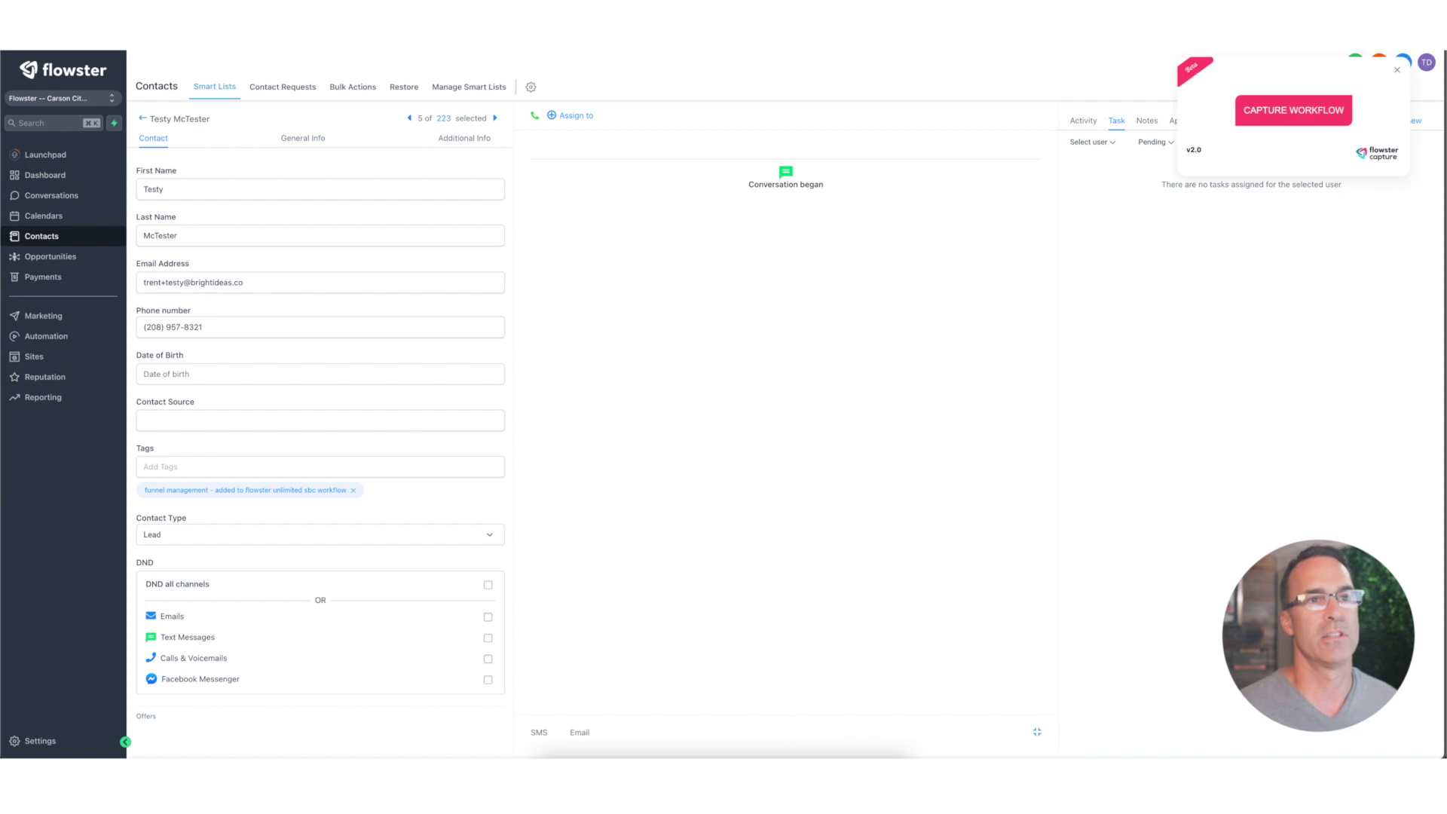
click(1287, 112)
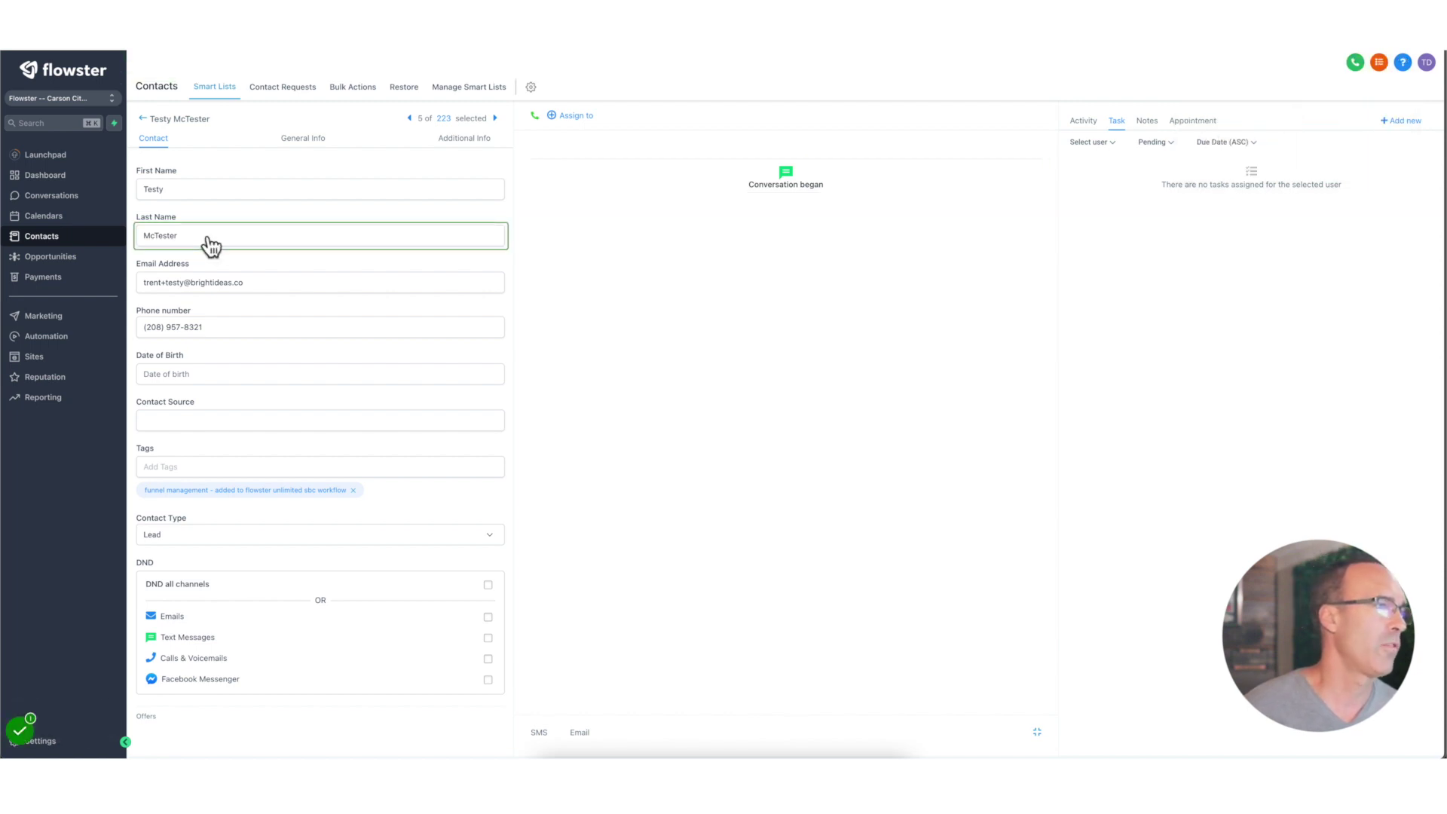
Step: Set the contact's date of birth to February 10, 2021
click(201, 373)
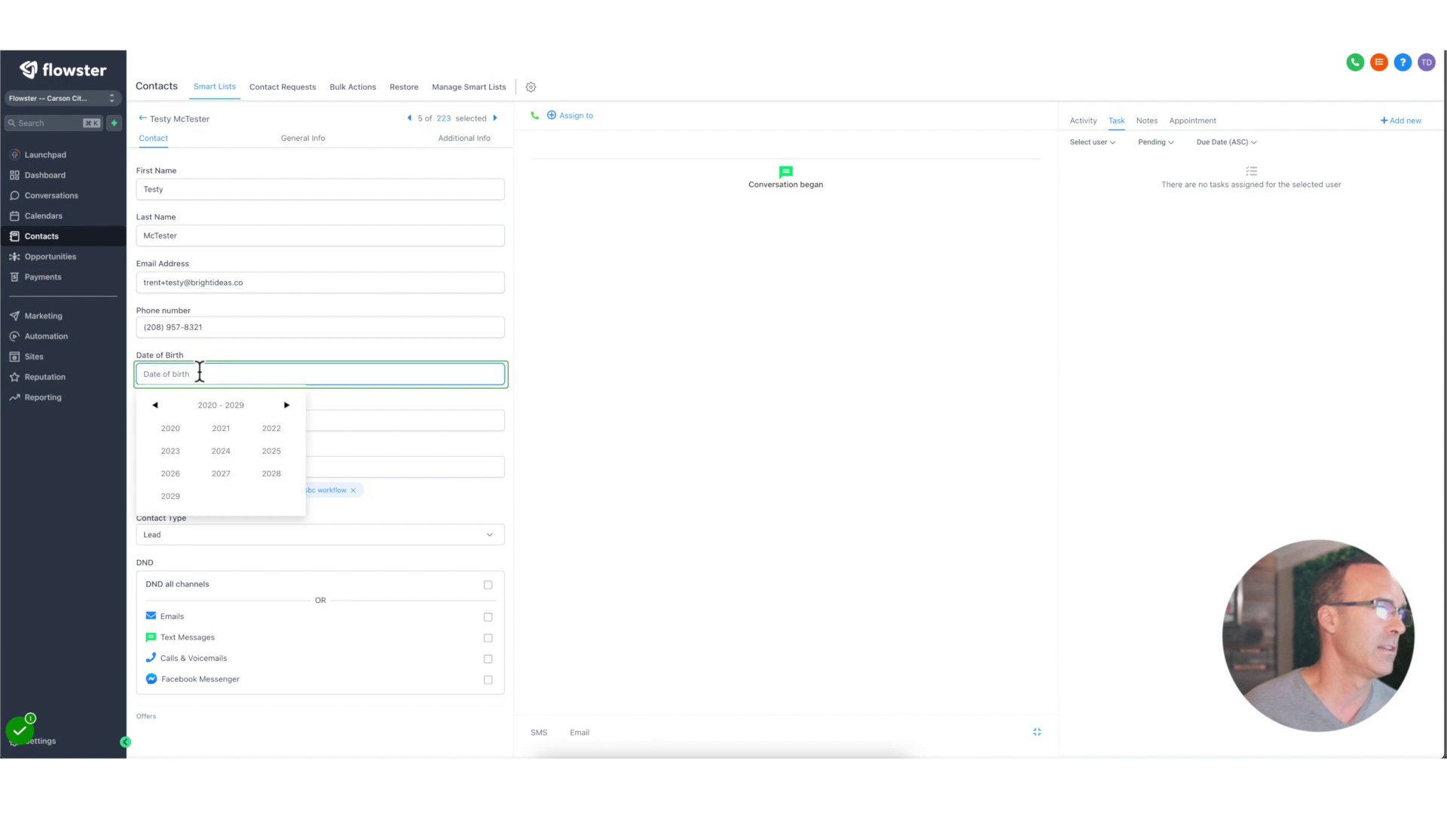
click(222, 428)
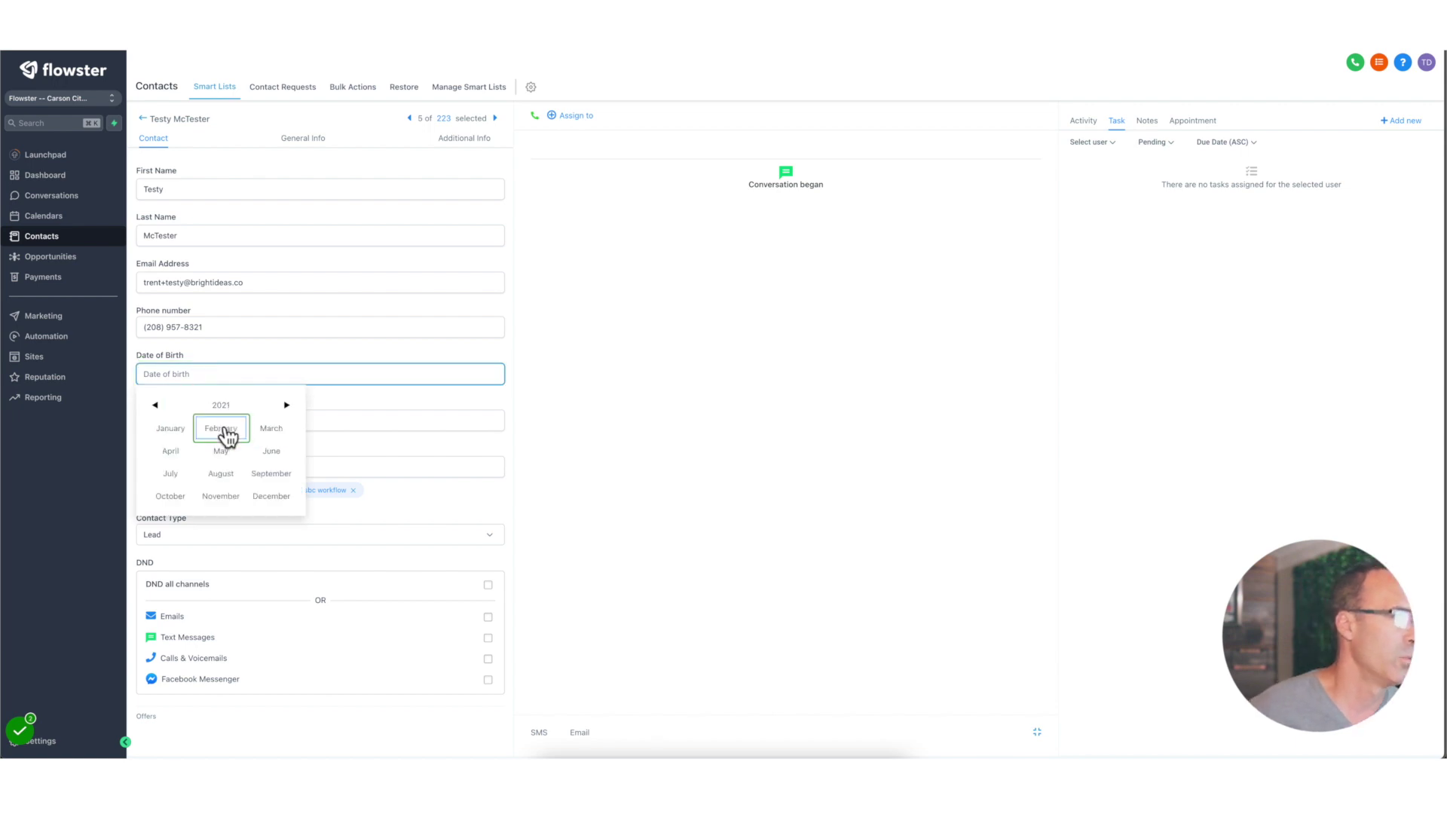
click(226, 431)
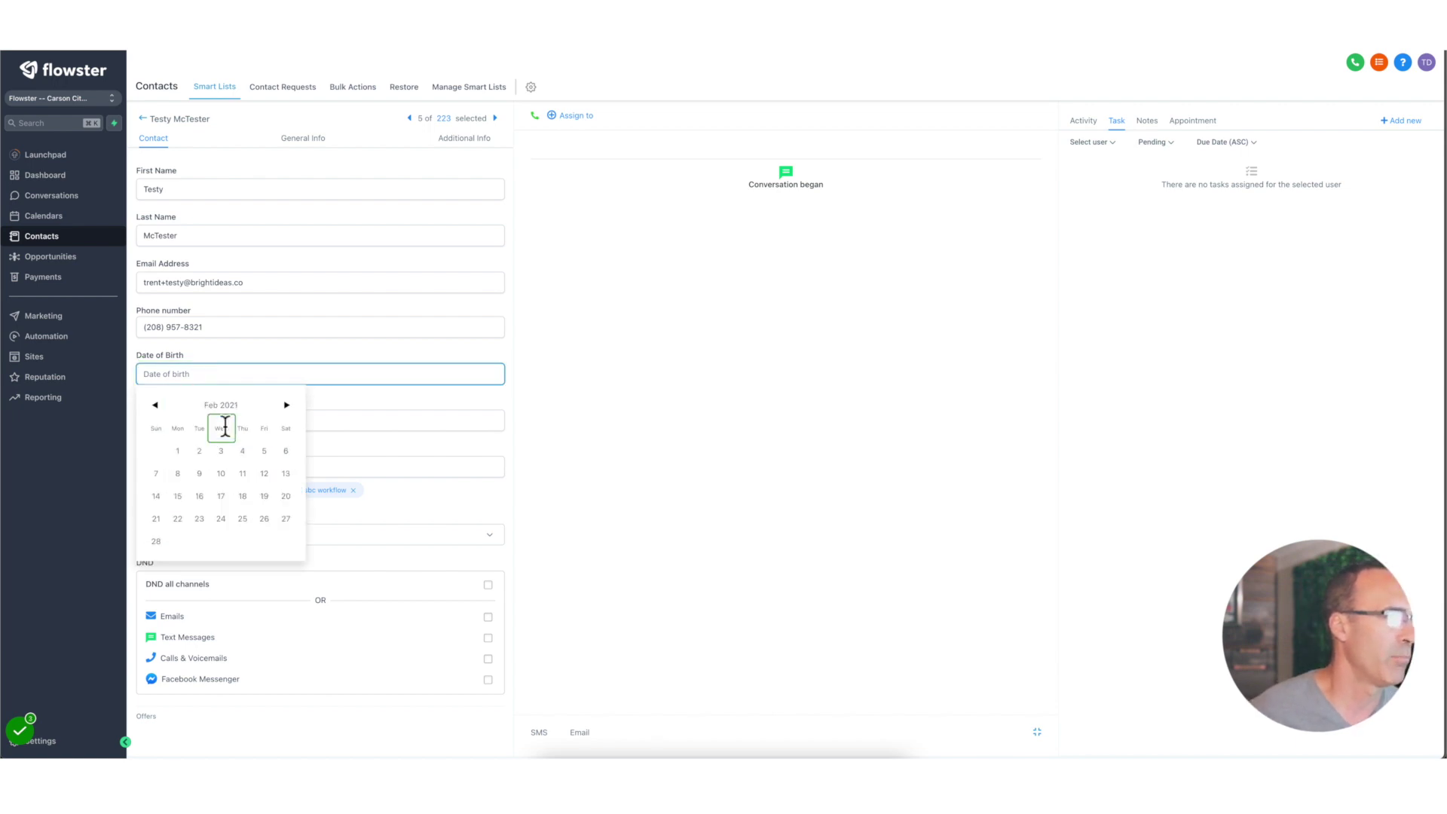
click(221, 472)
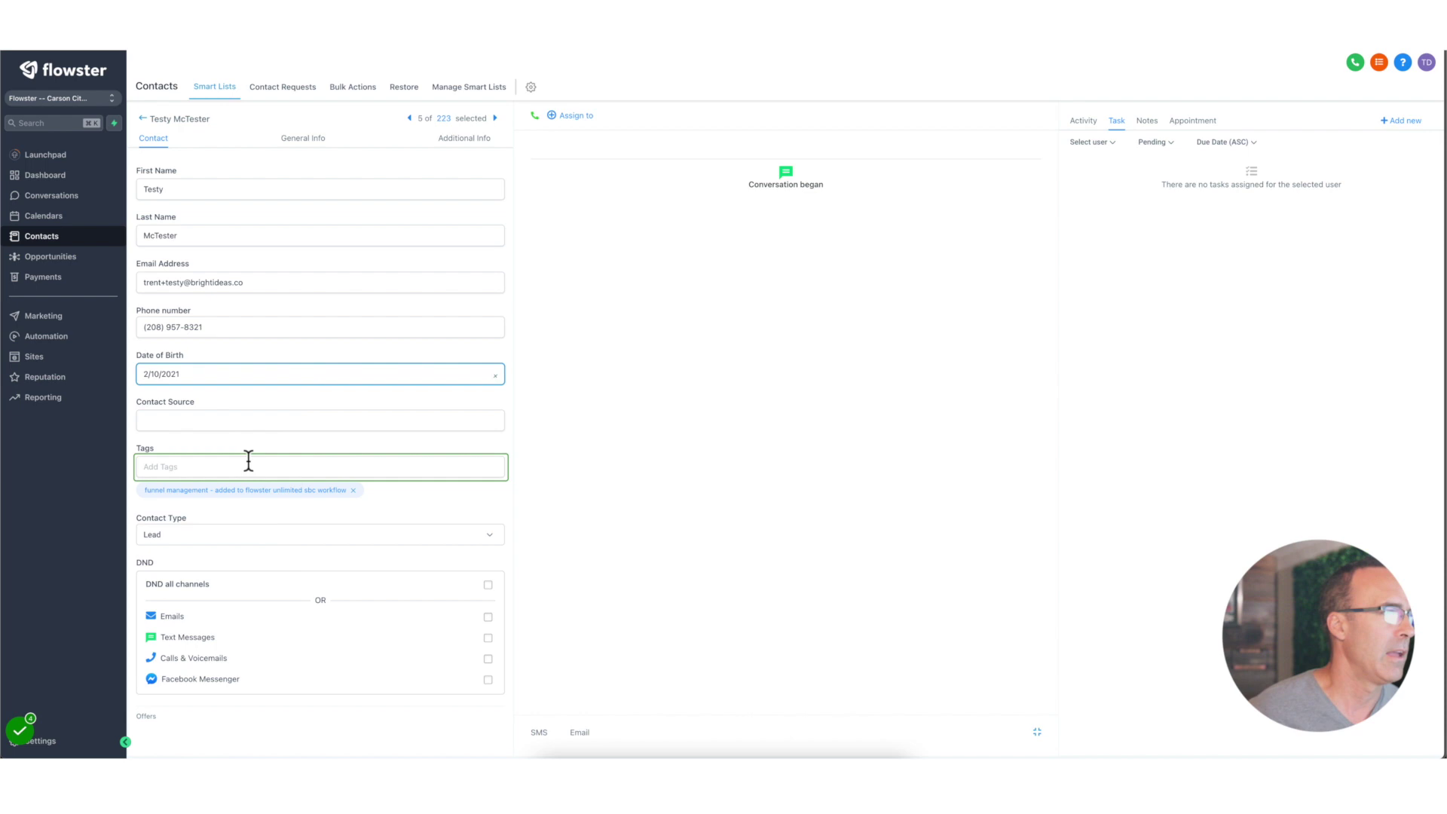
Step: Enter Webinar as contact source, set type to Customer, and enable Calls & Voicemails DND
click(207, 421)
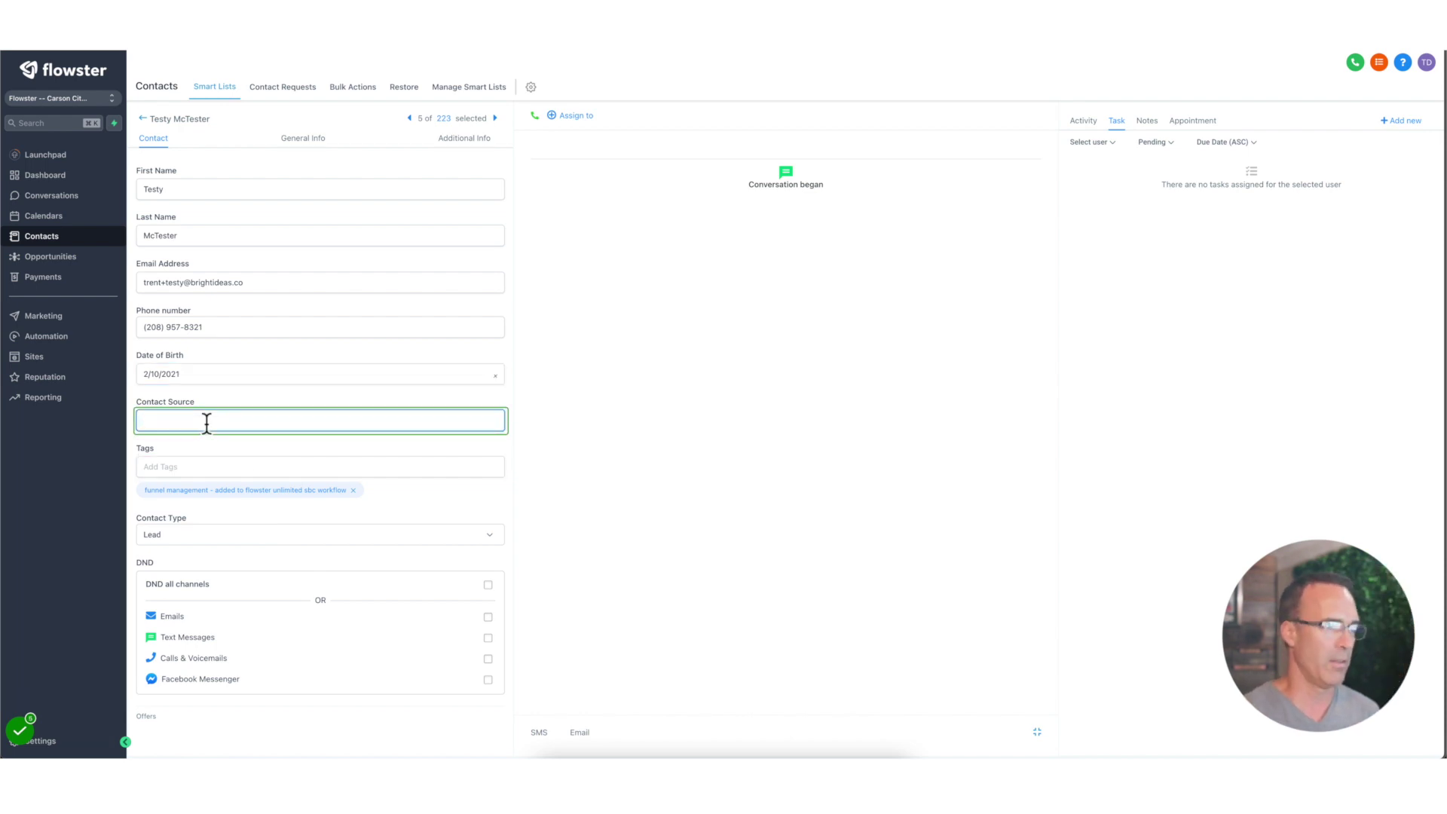
text(Webinar)
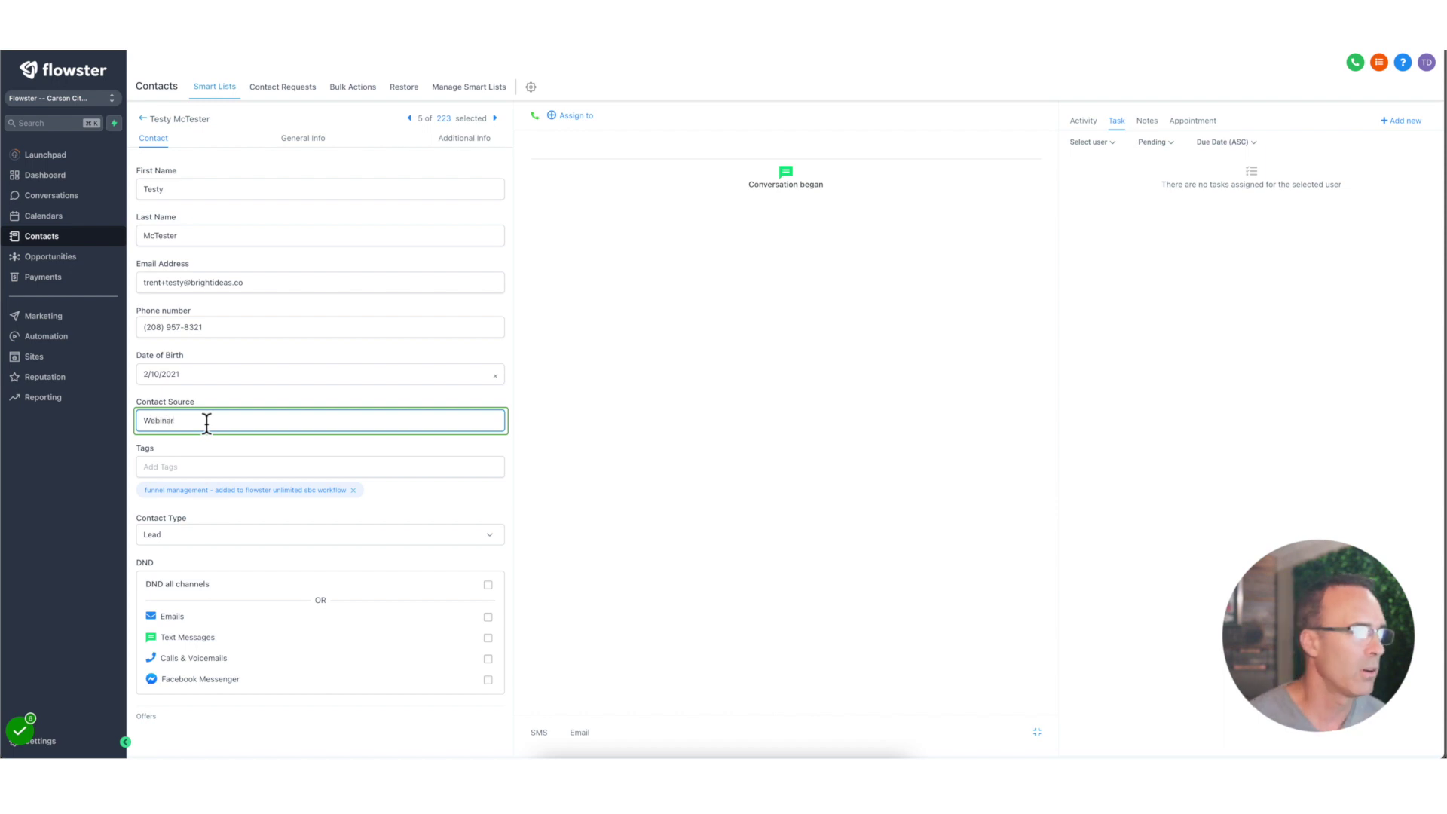
click(187, 533)
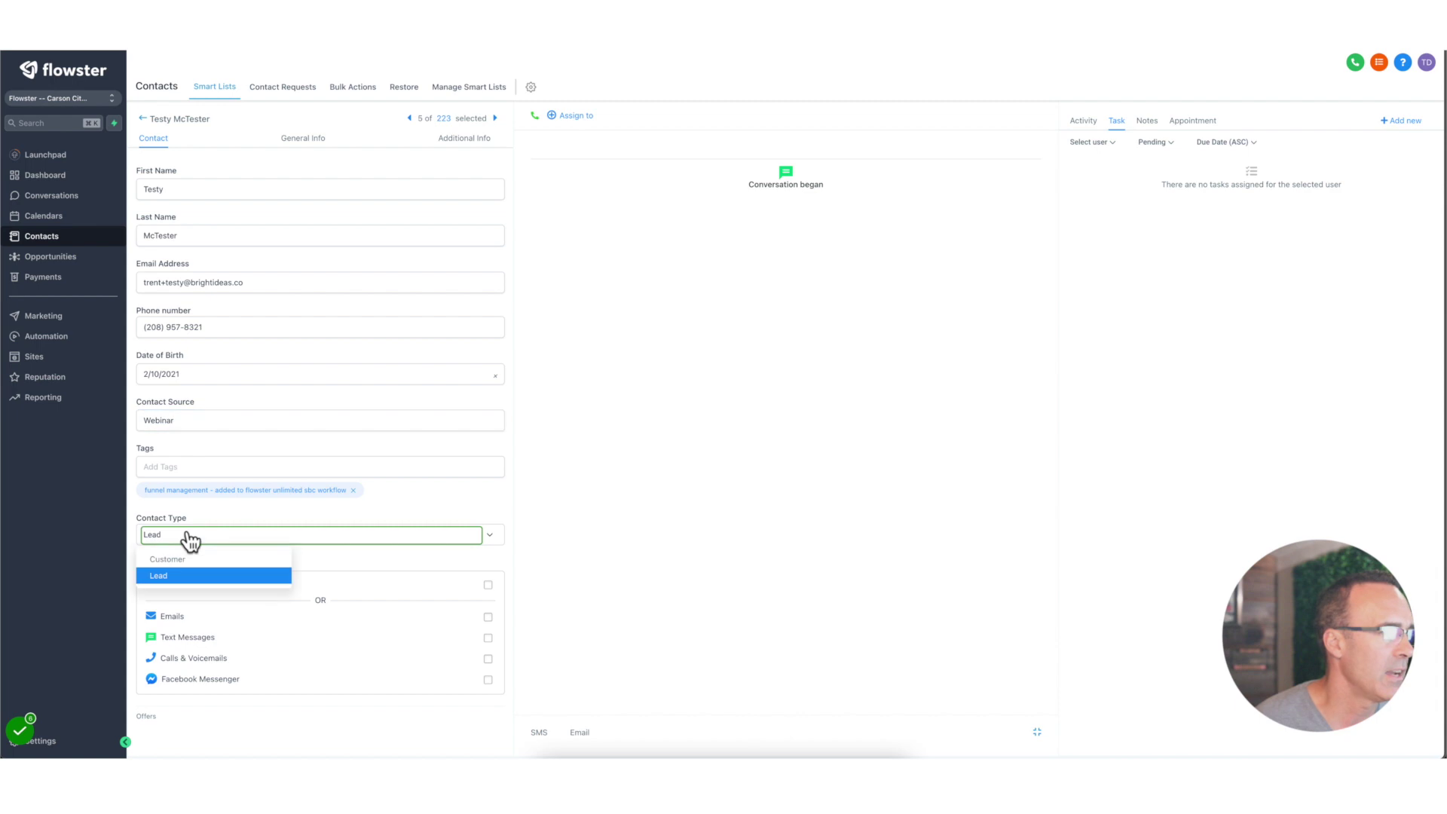
click(168, 560)
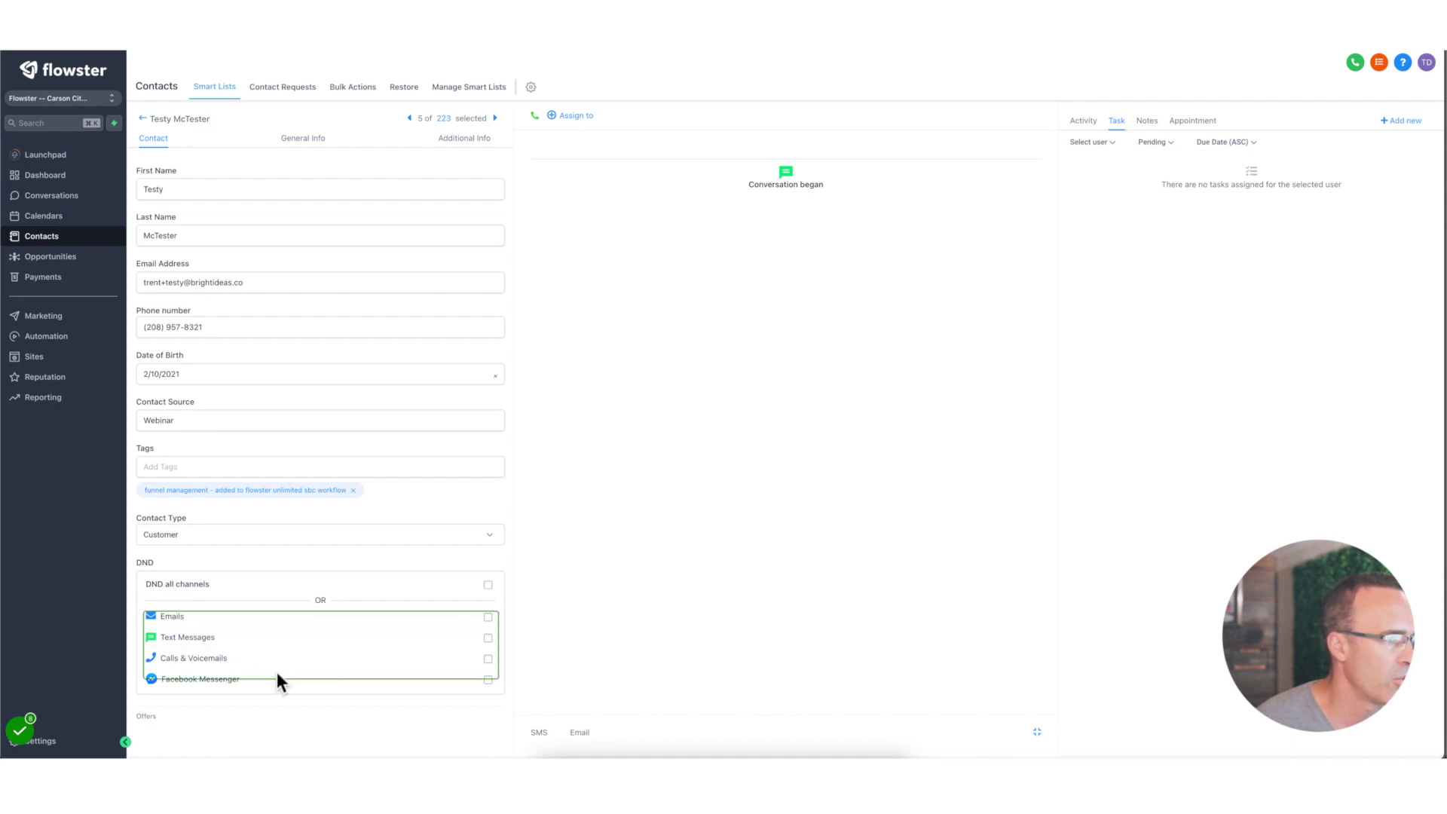
click(488, 657)
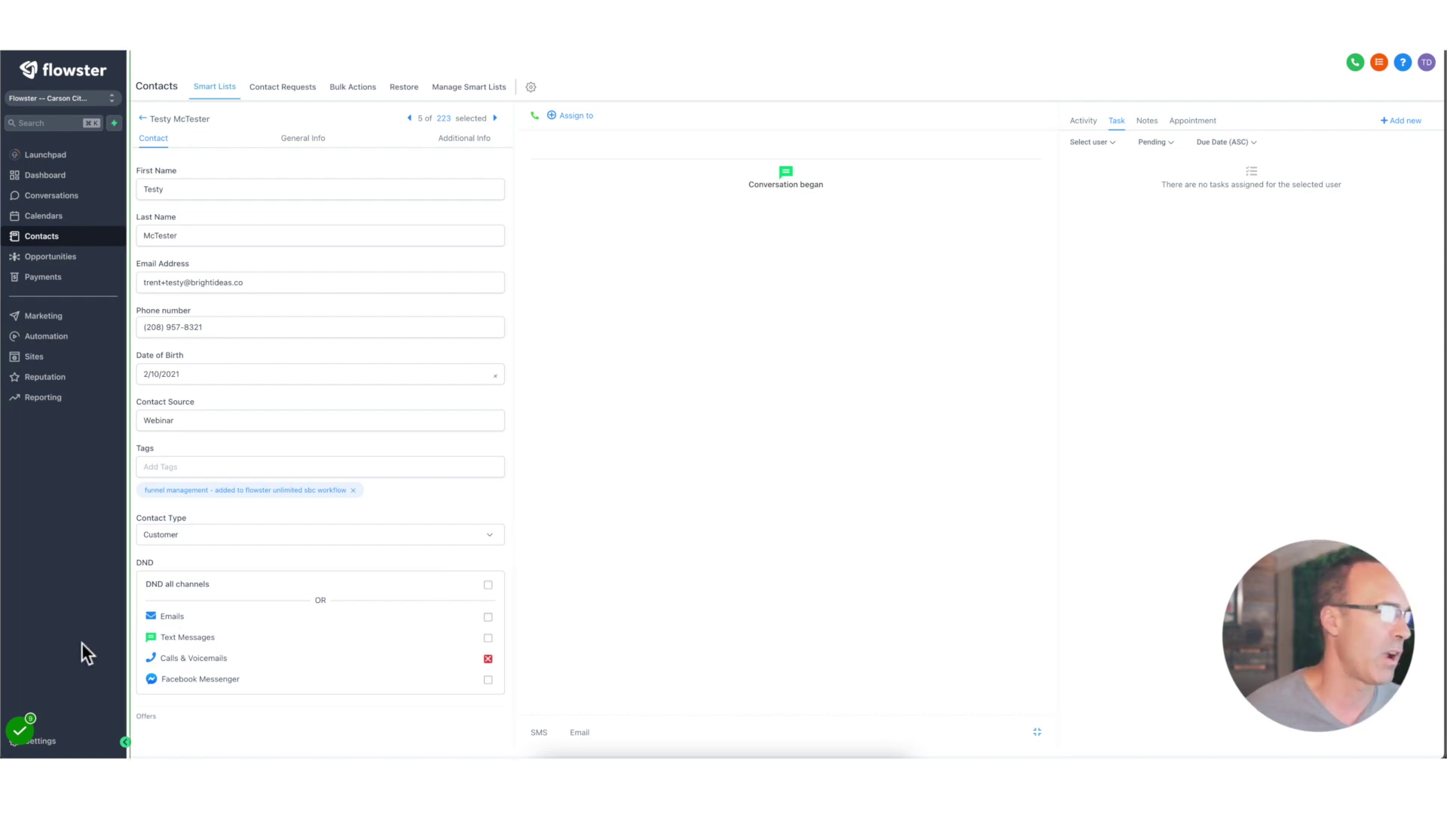
mouse_move(22, 729)
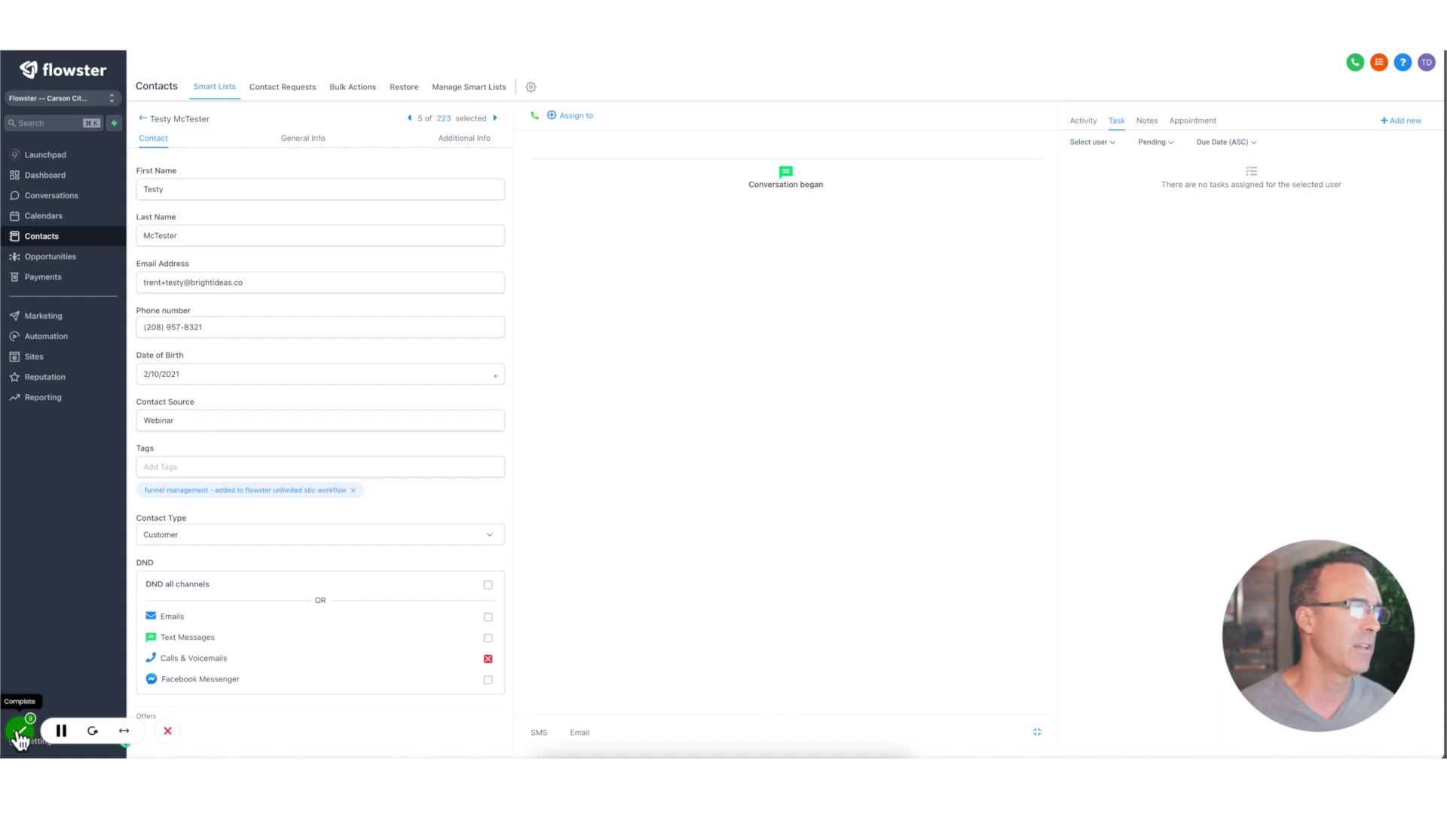
click(20, 737)
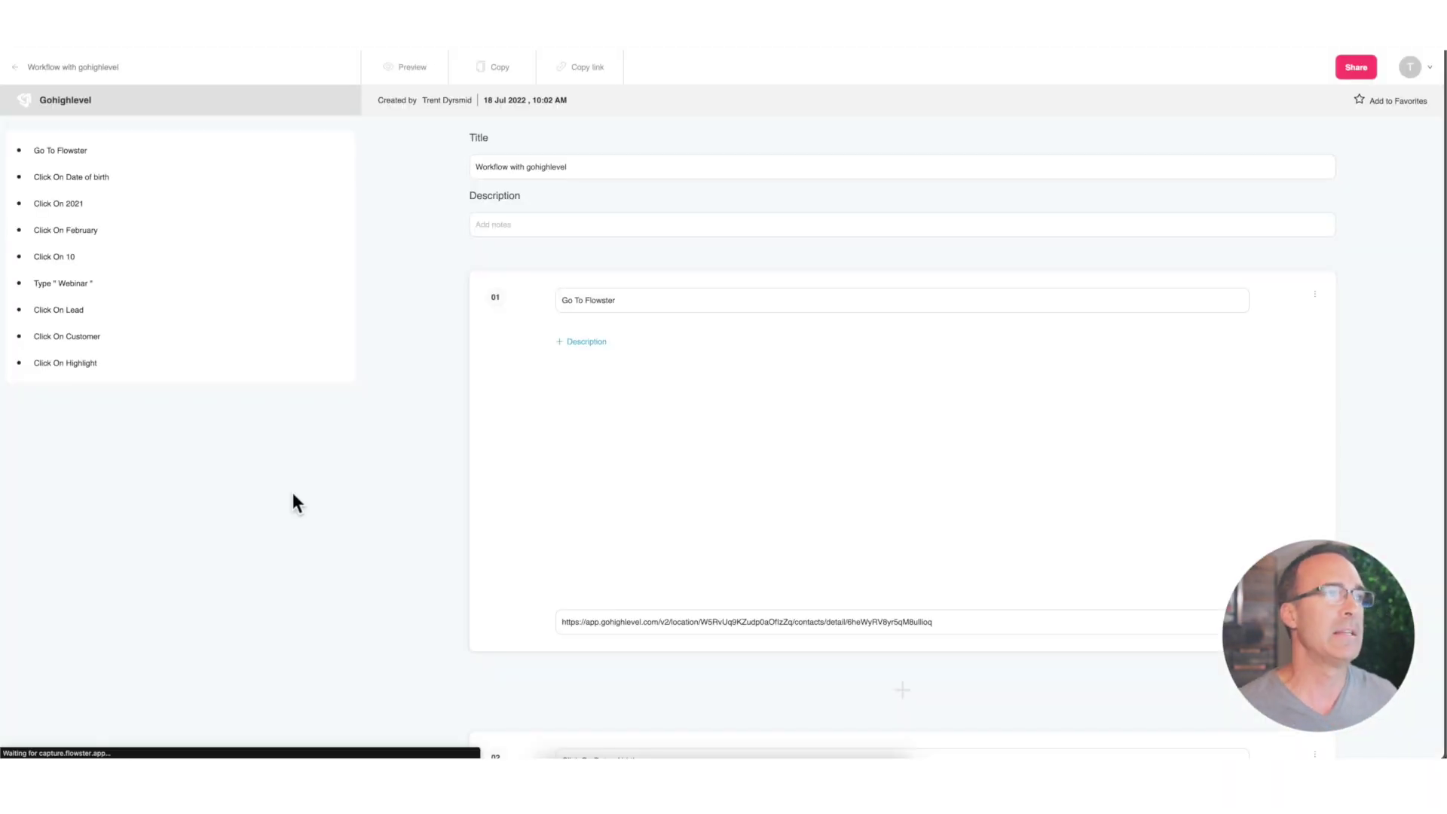
click(409, 67)
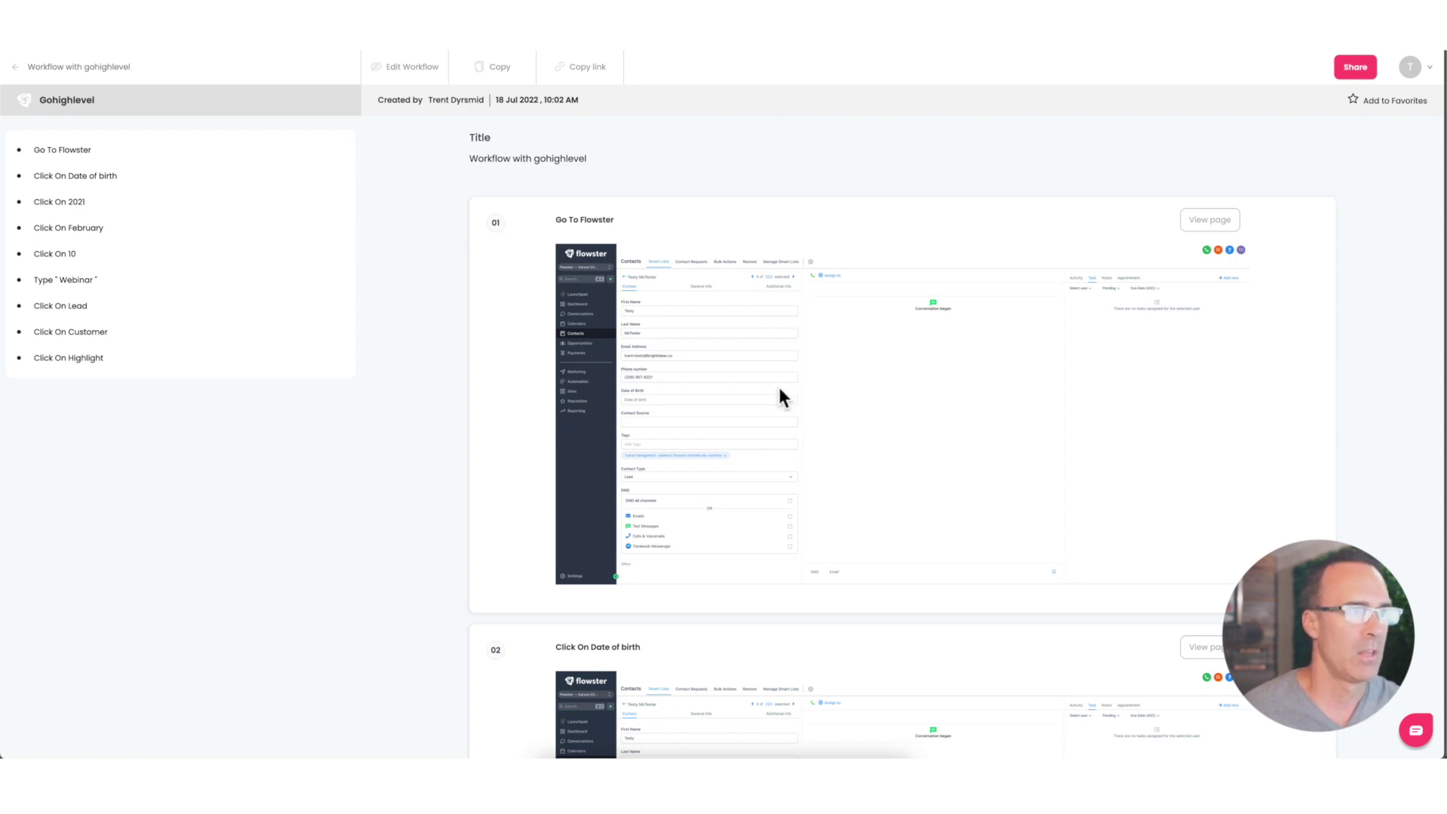
scroll(567, 218, down, 1)
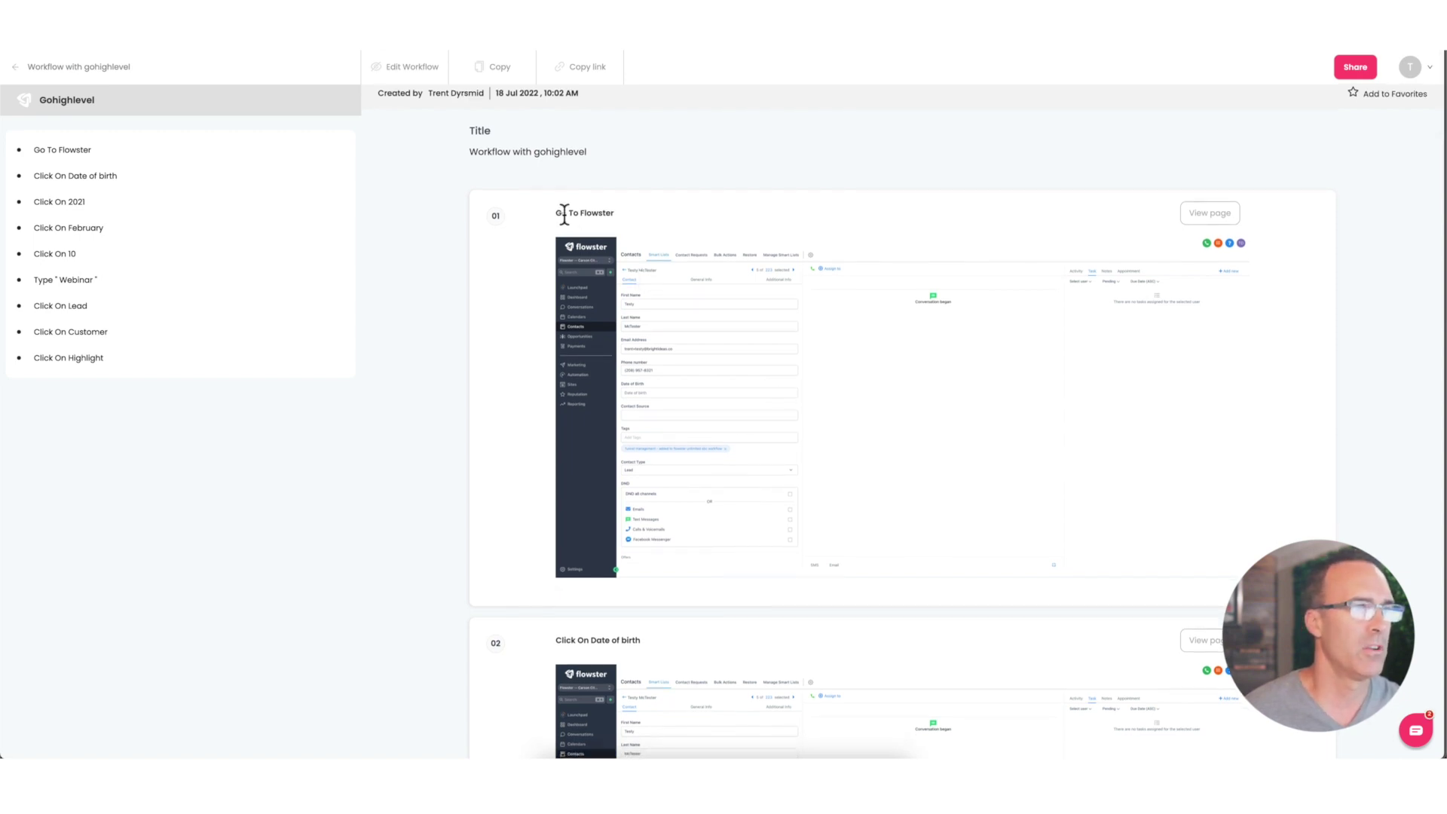
scroll(784, 385, down, 3)
scroll(797, 394, down, 2)
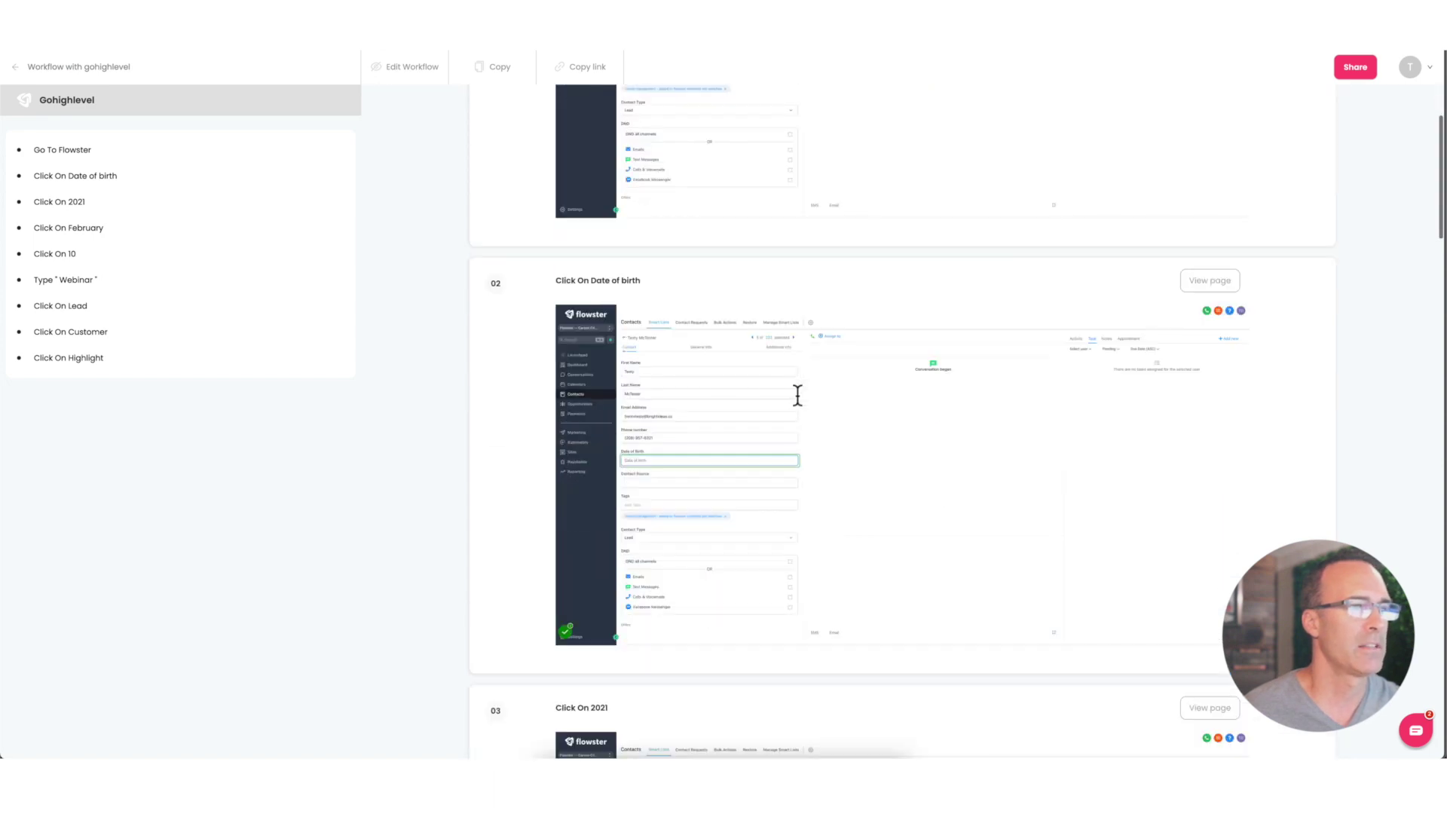
scroll(641, 302, down, 1)
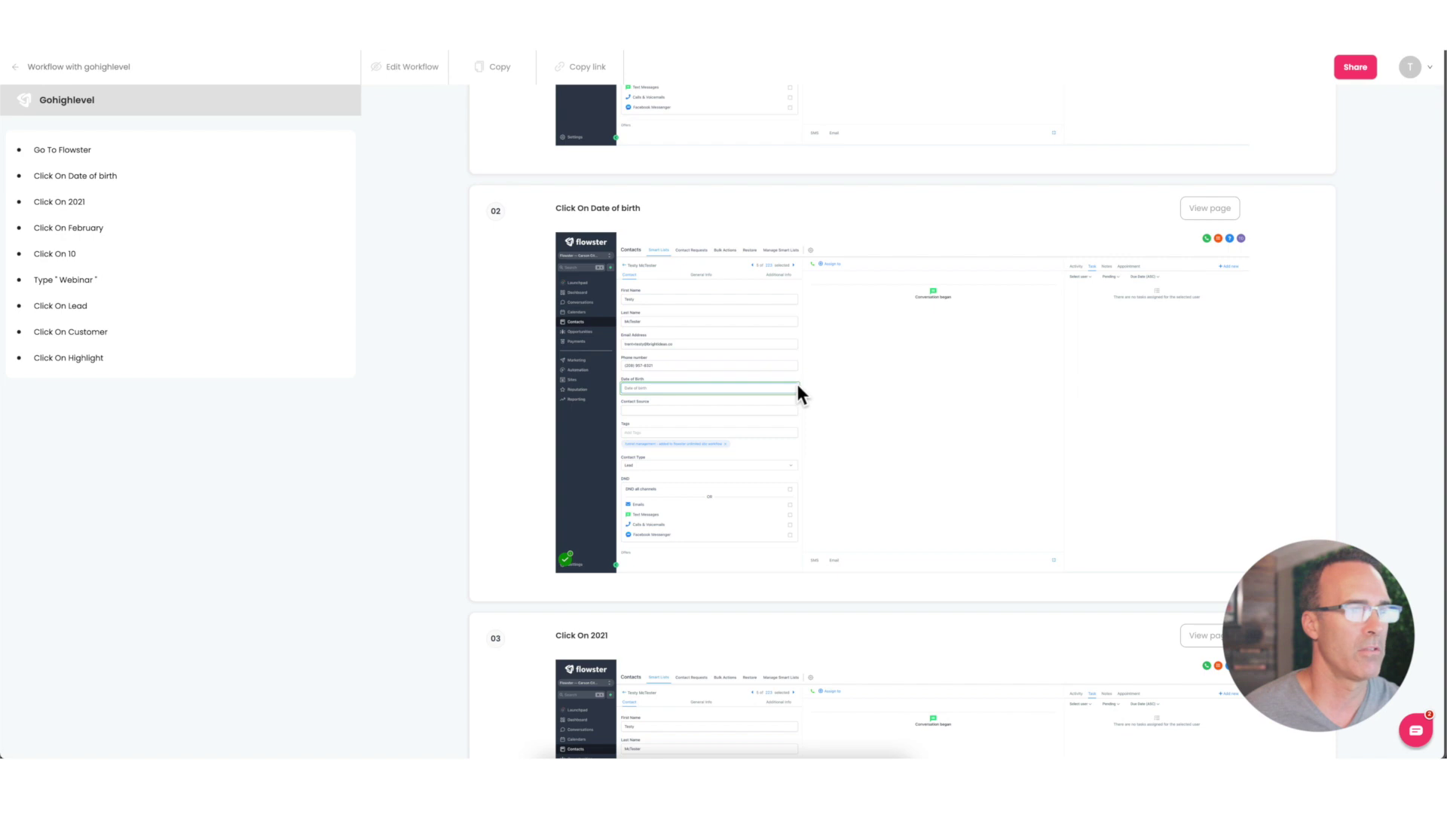
scroll(707, 389, down, 4)
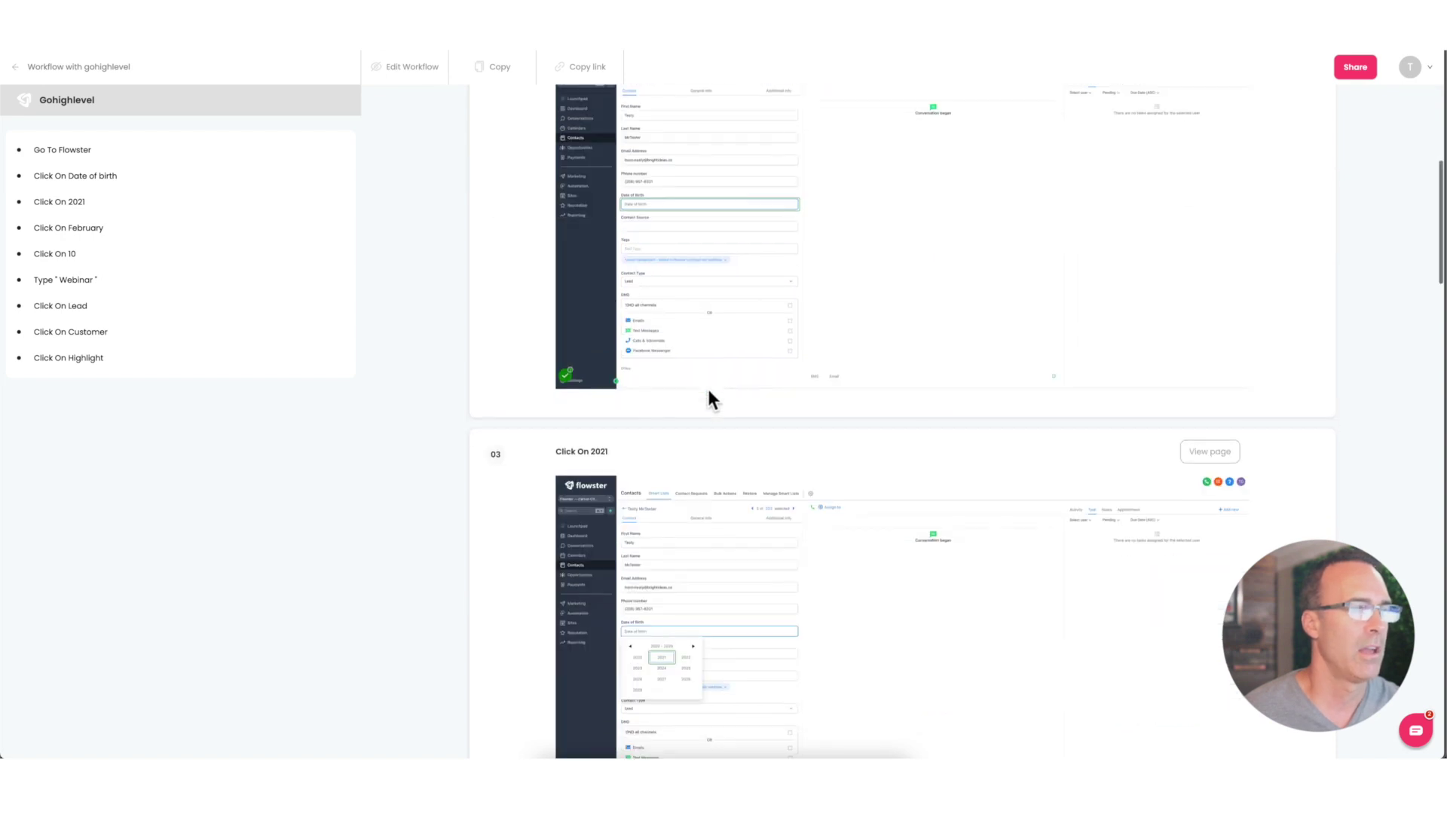
scroll(606, 319, down, 6)
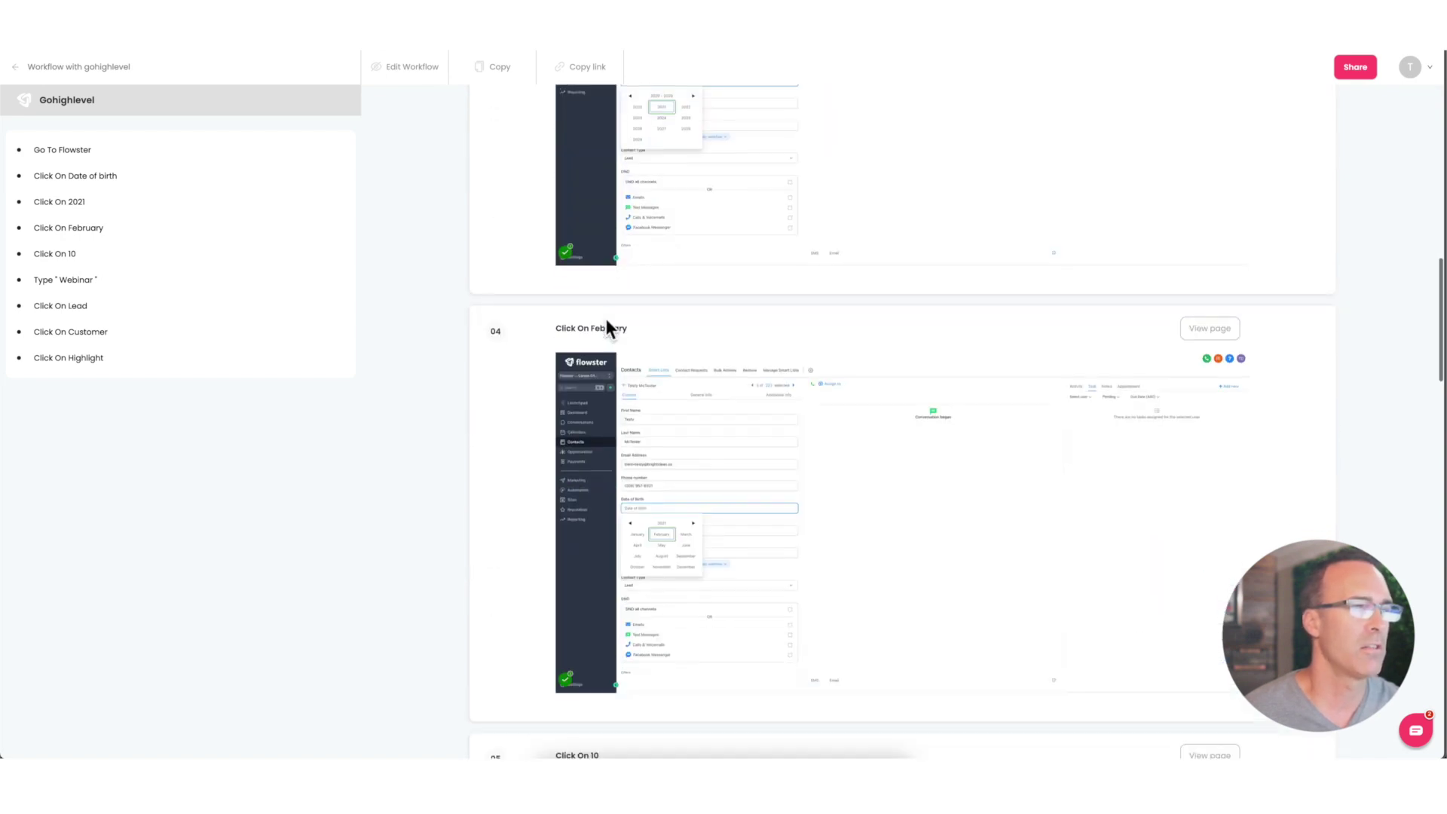
scroll(603, 258, down, 4)
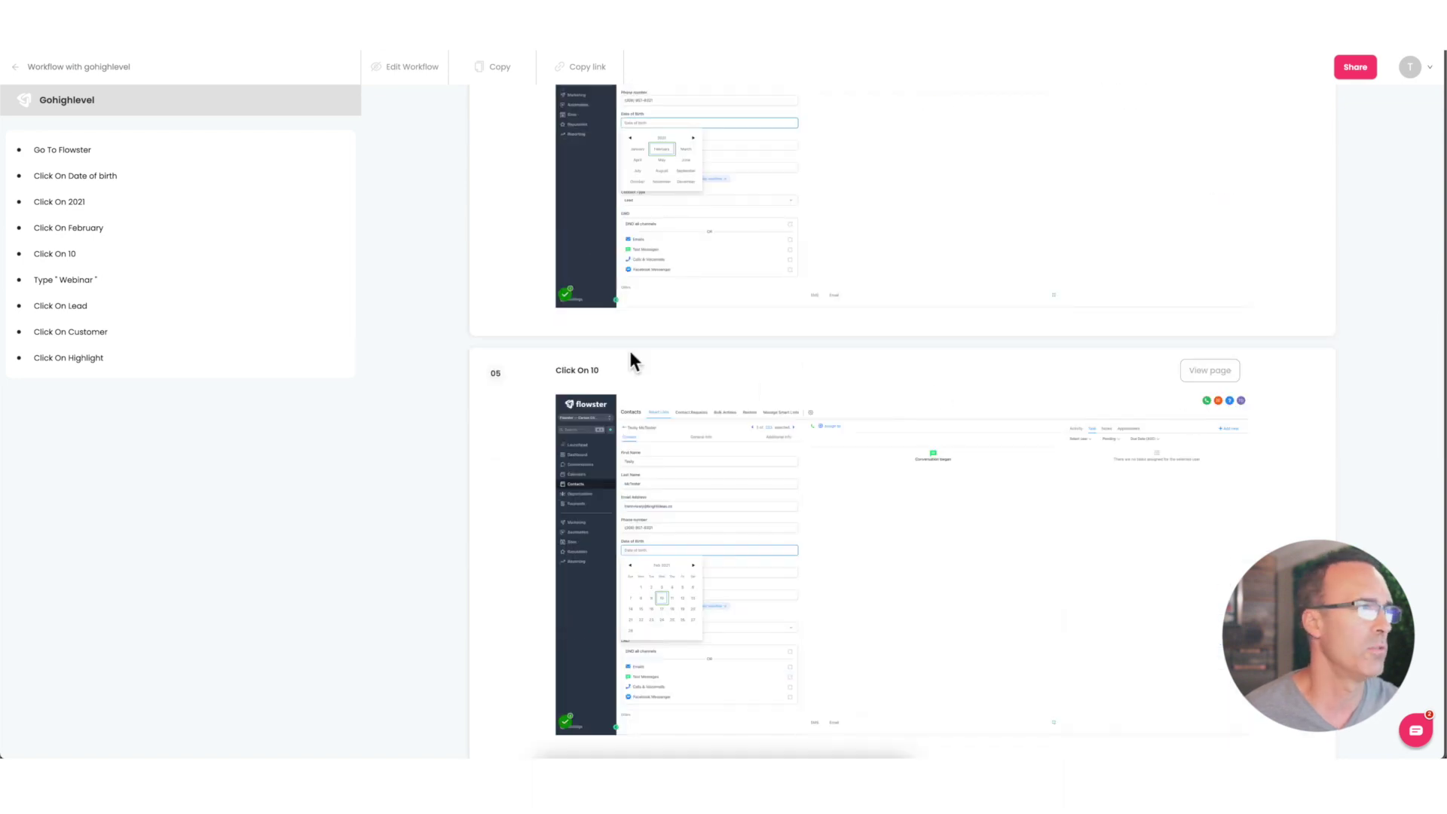
scroll(640, 419, down, 5)
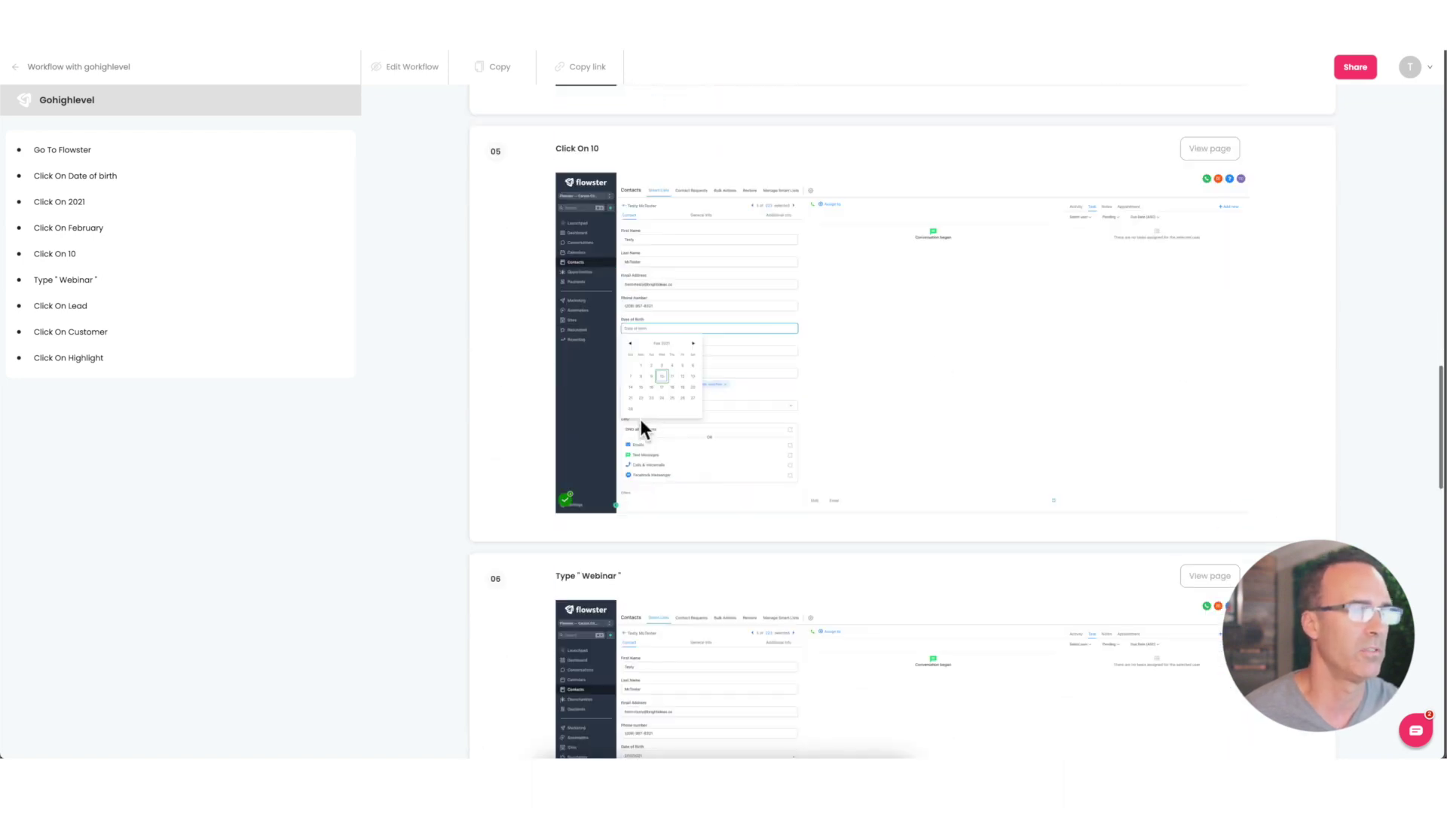
scroll(640, 419, down, 3)
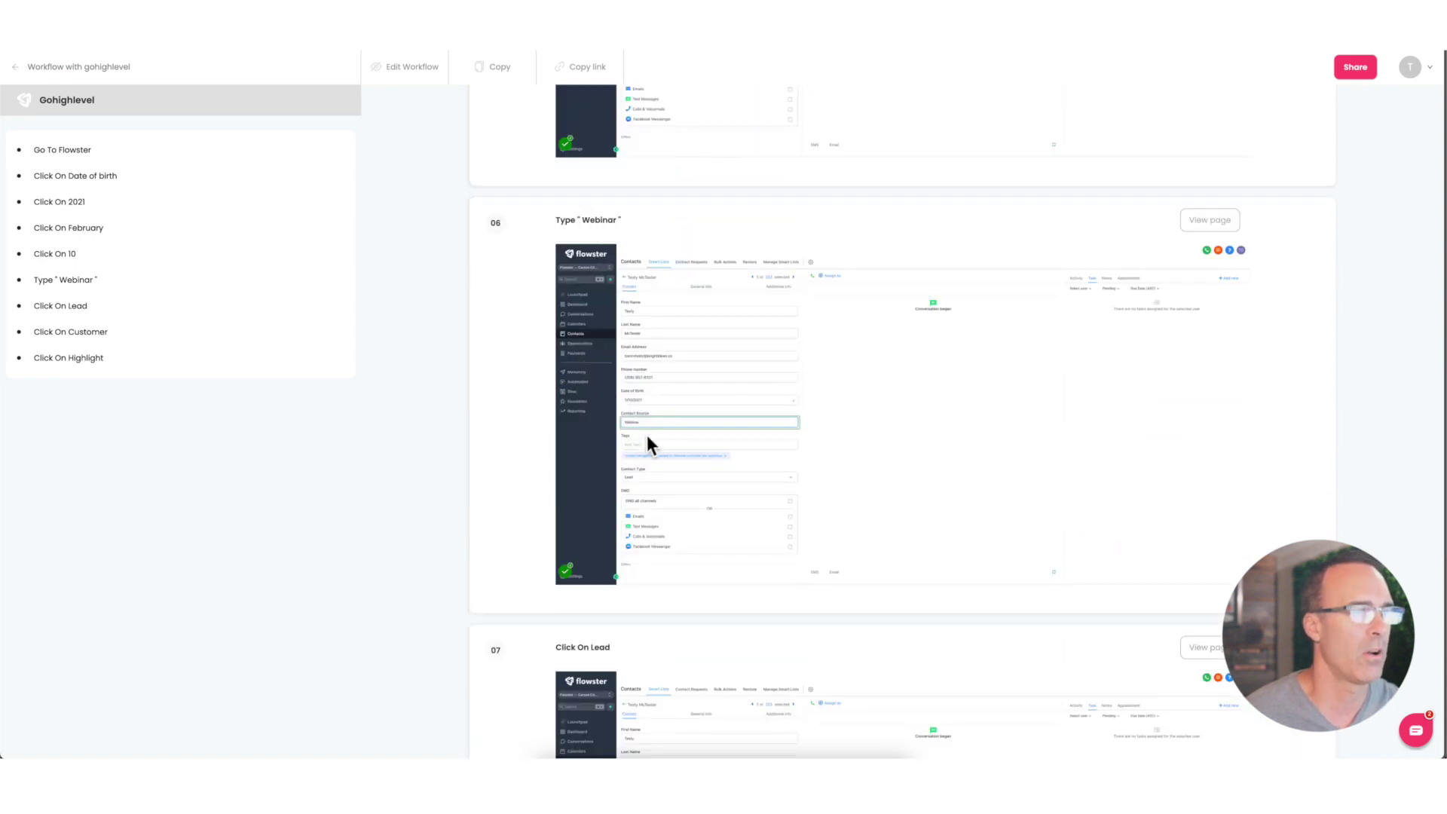
scroll(768, 415, down, 5)
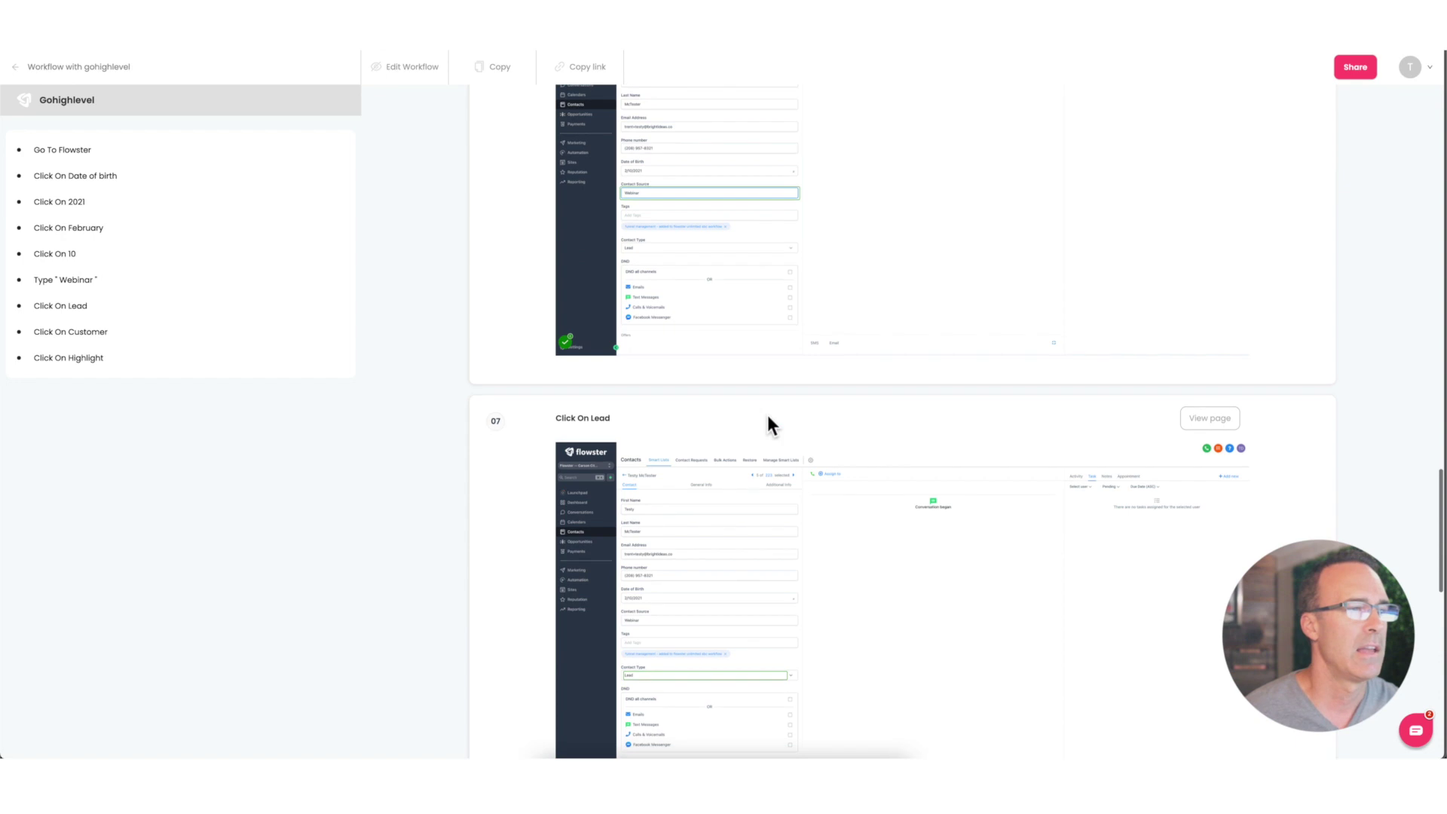
scroll(768, 415, down, 1)
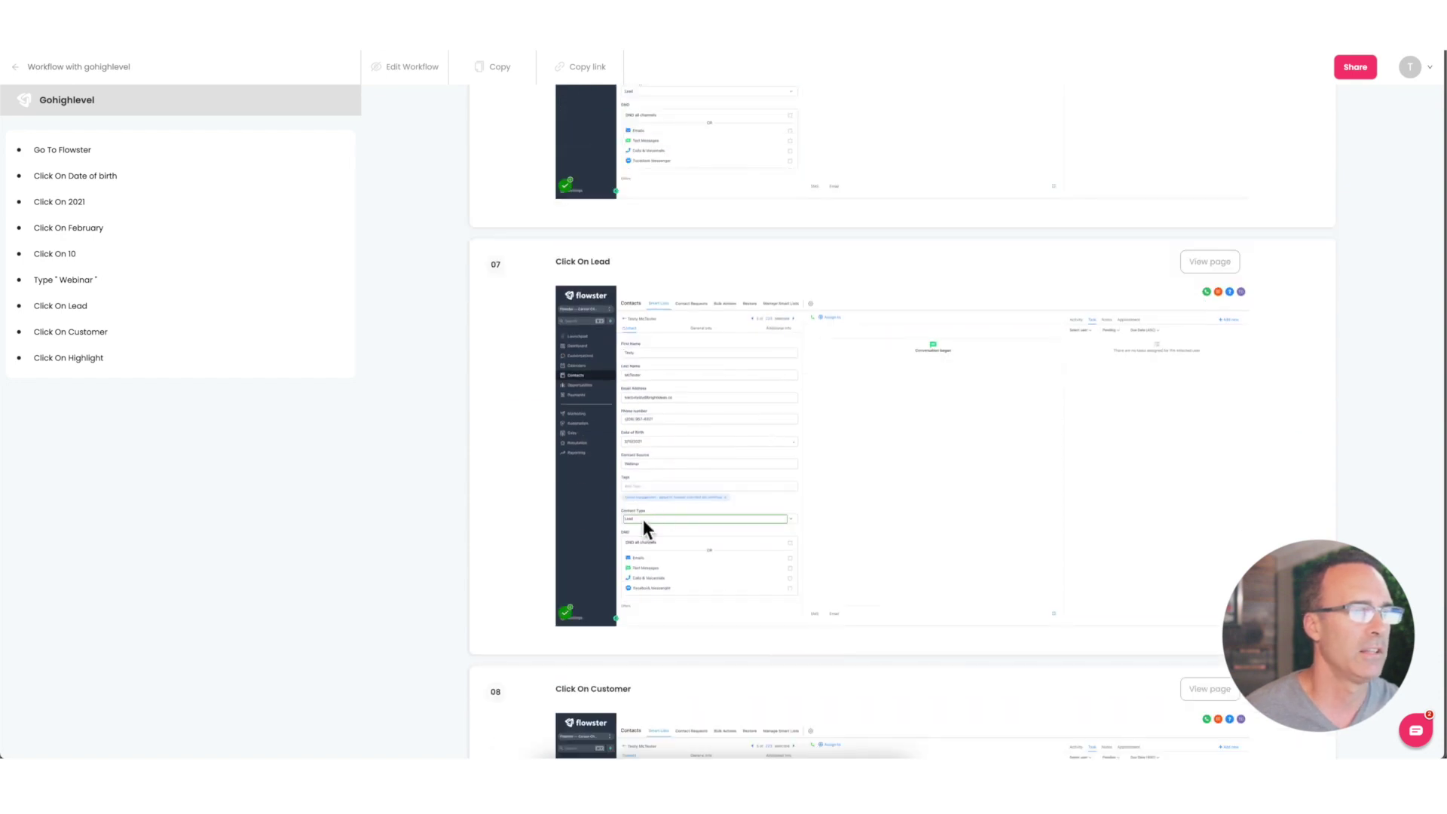
scroll(650, 458, down, 6)
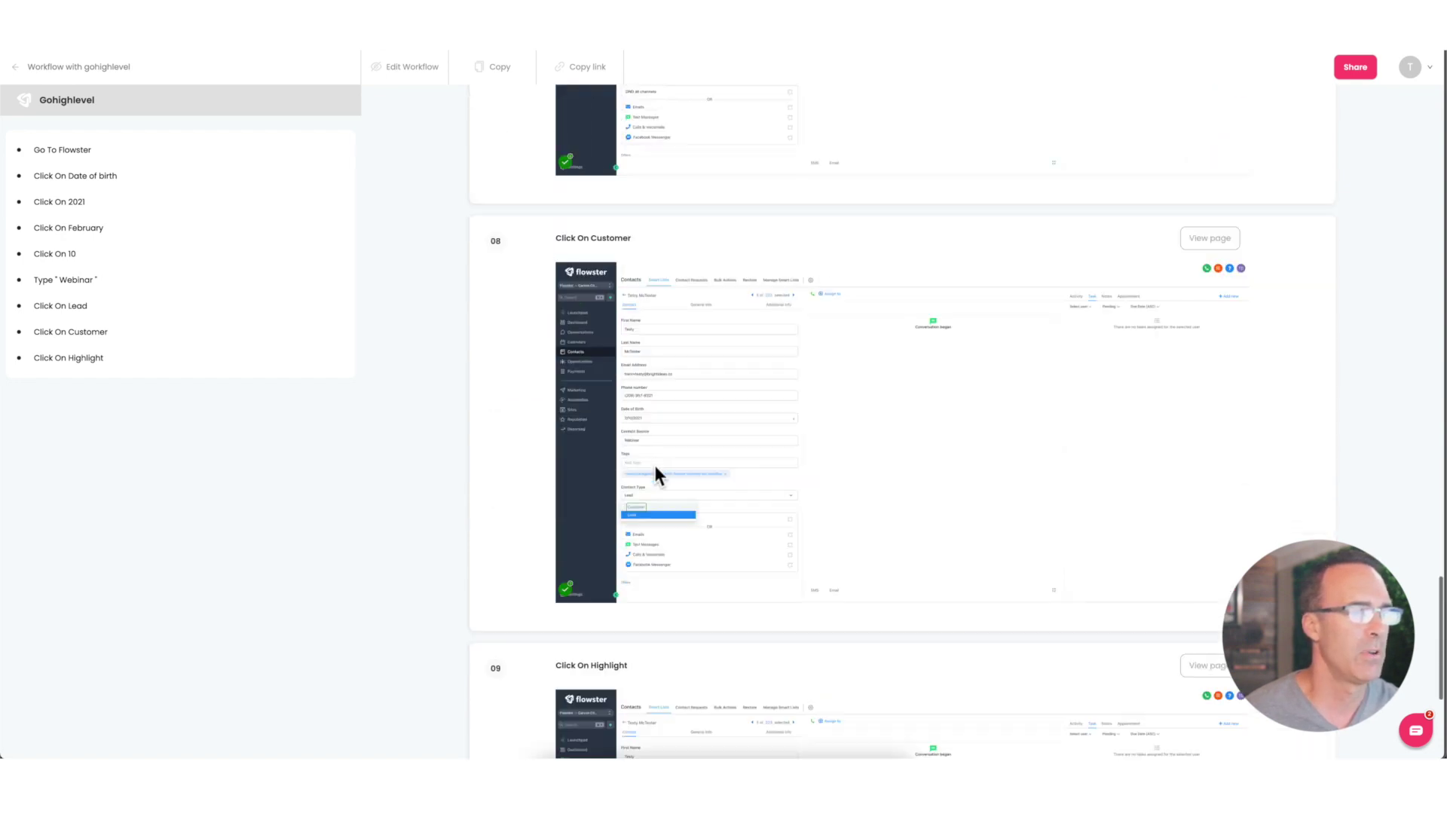
scroll(636, 505, down, 3)
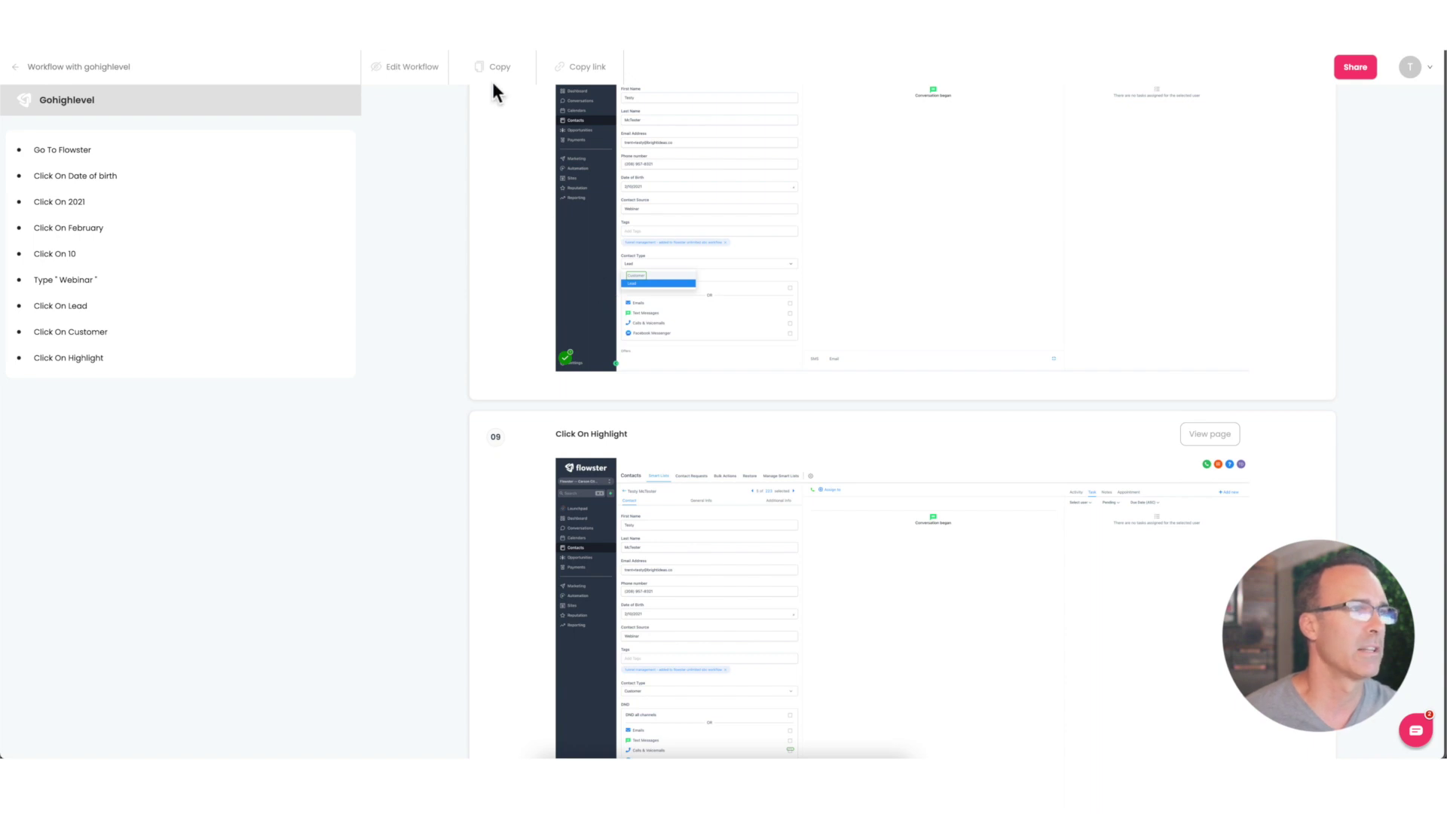
Step: Put the captured guide into edit mode, review step 08's options, then open Share
click(403, 64)
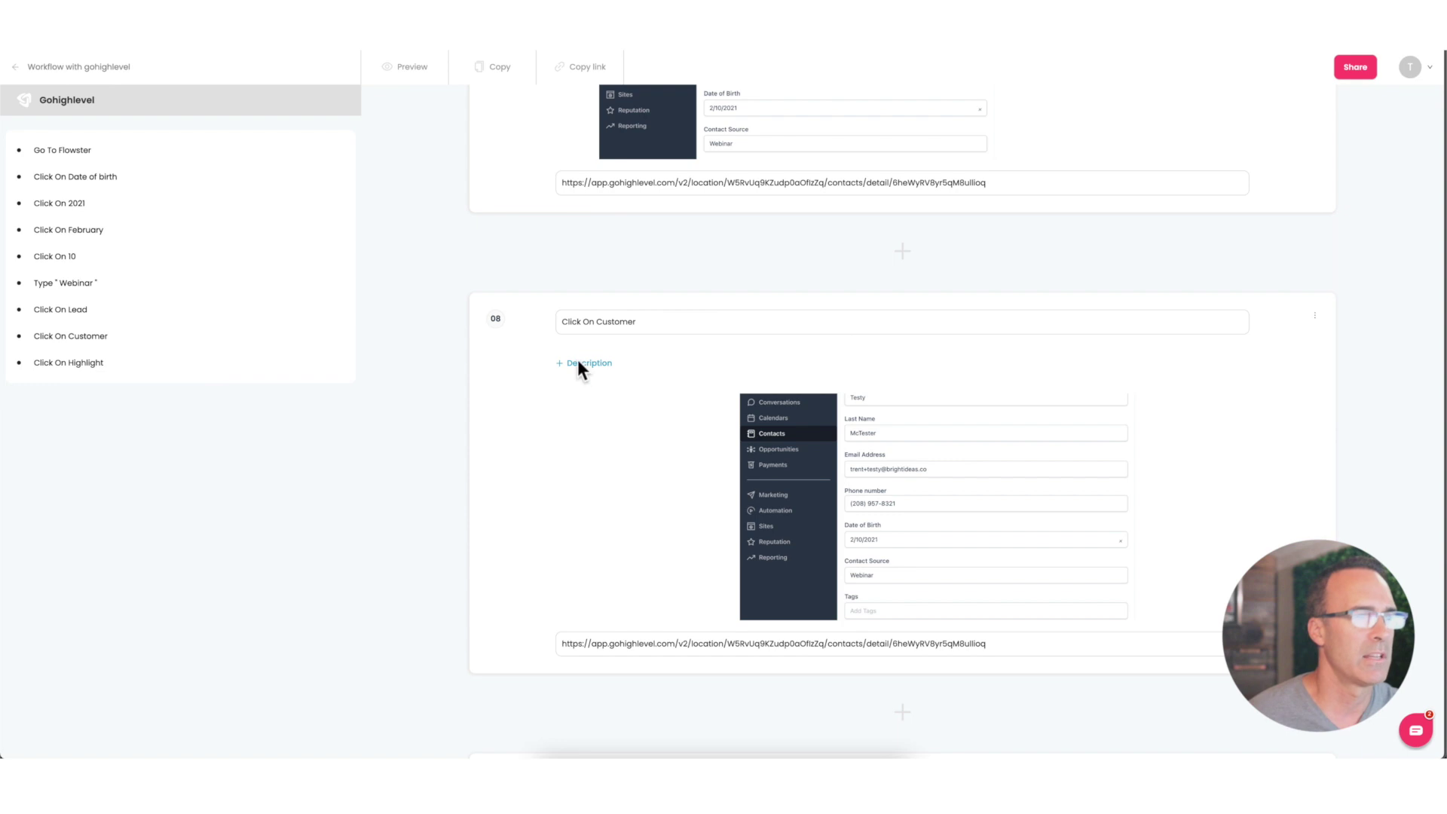
click(1316, 317)
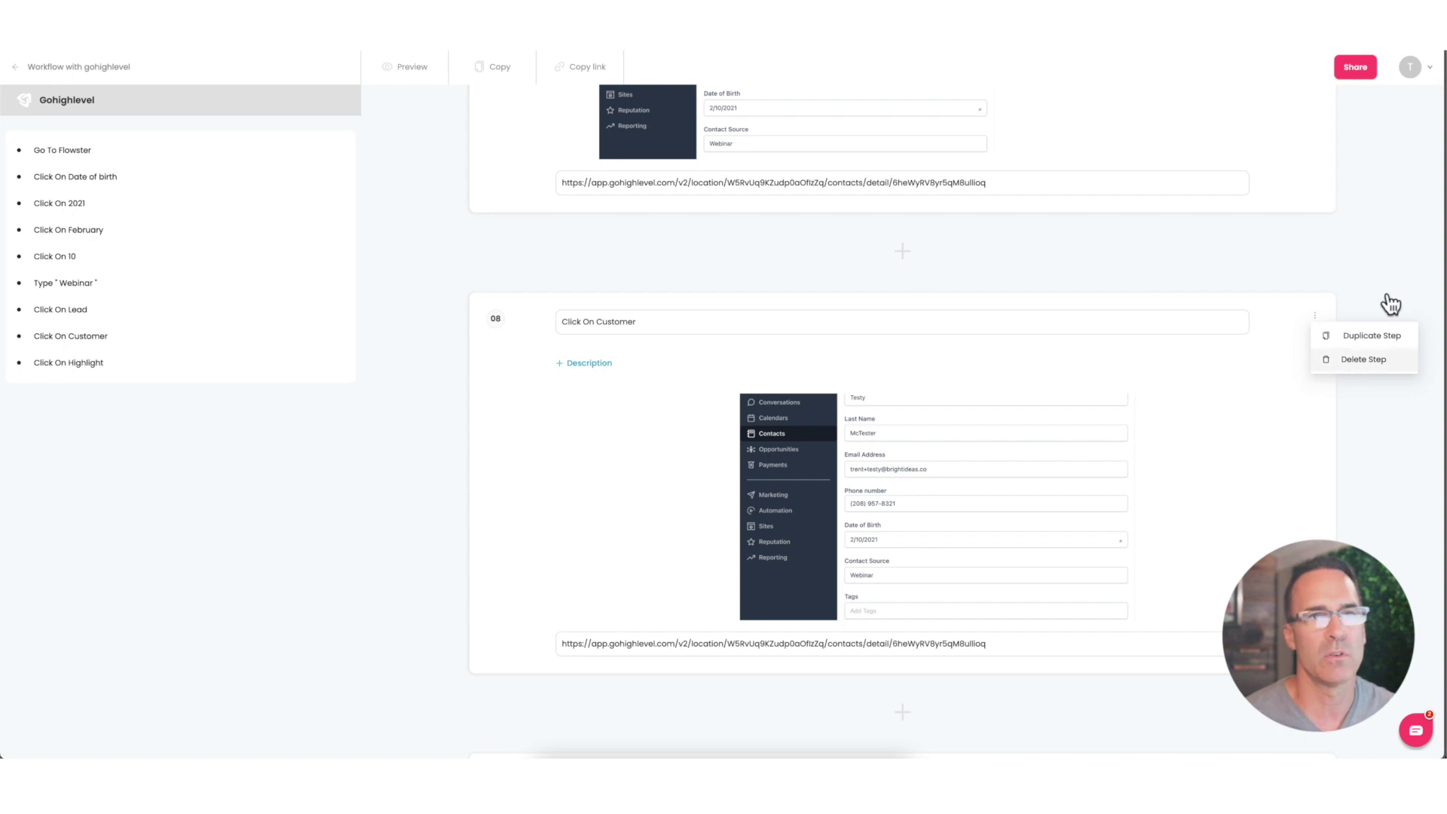
click(1400, 249)
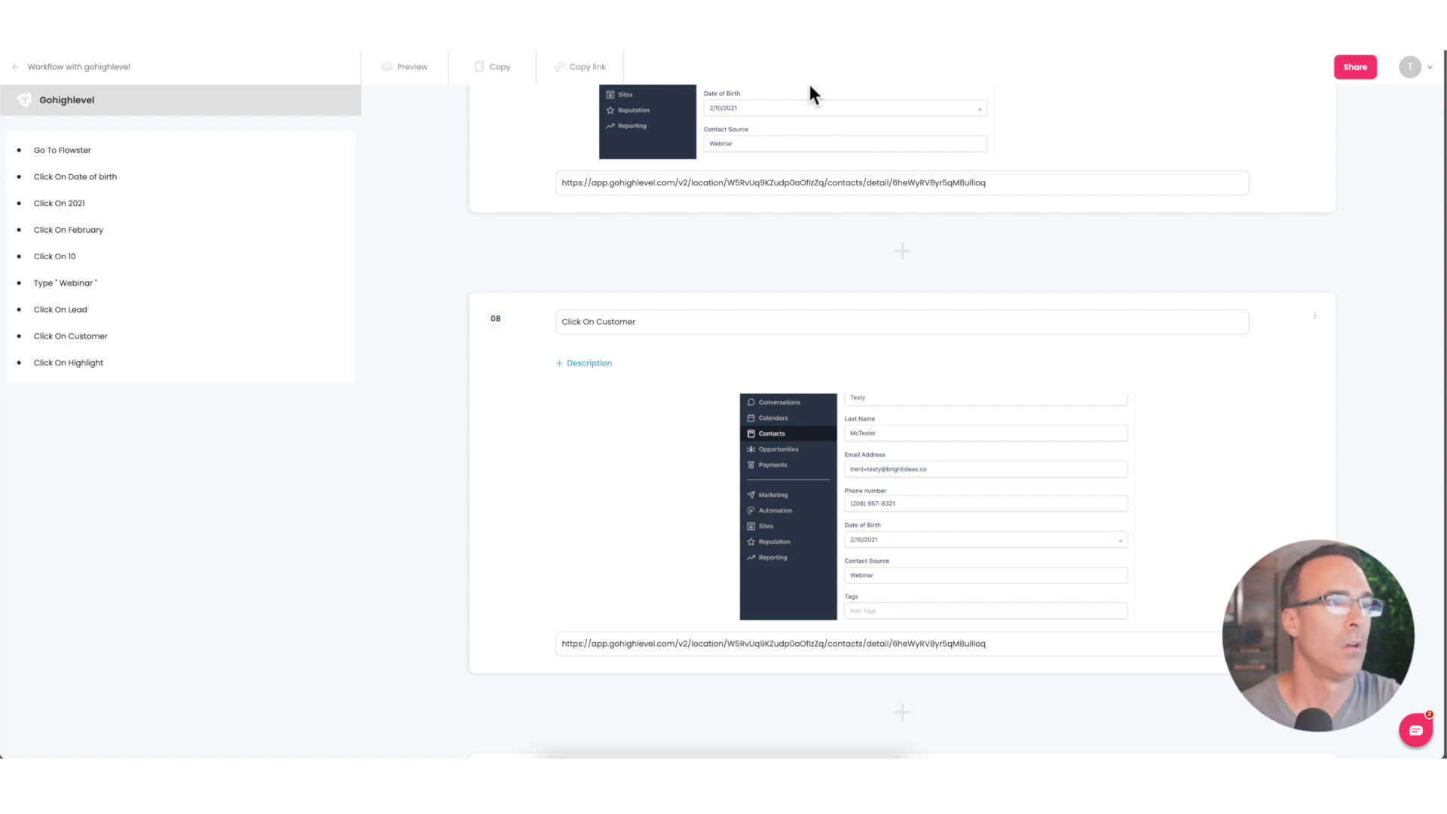
click(1356, 67)
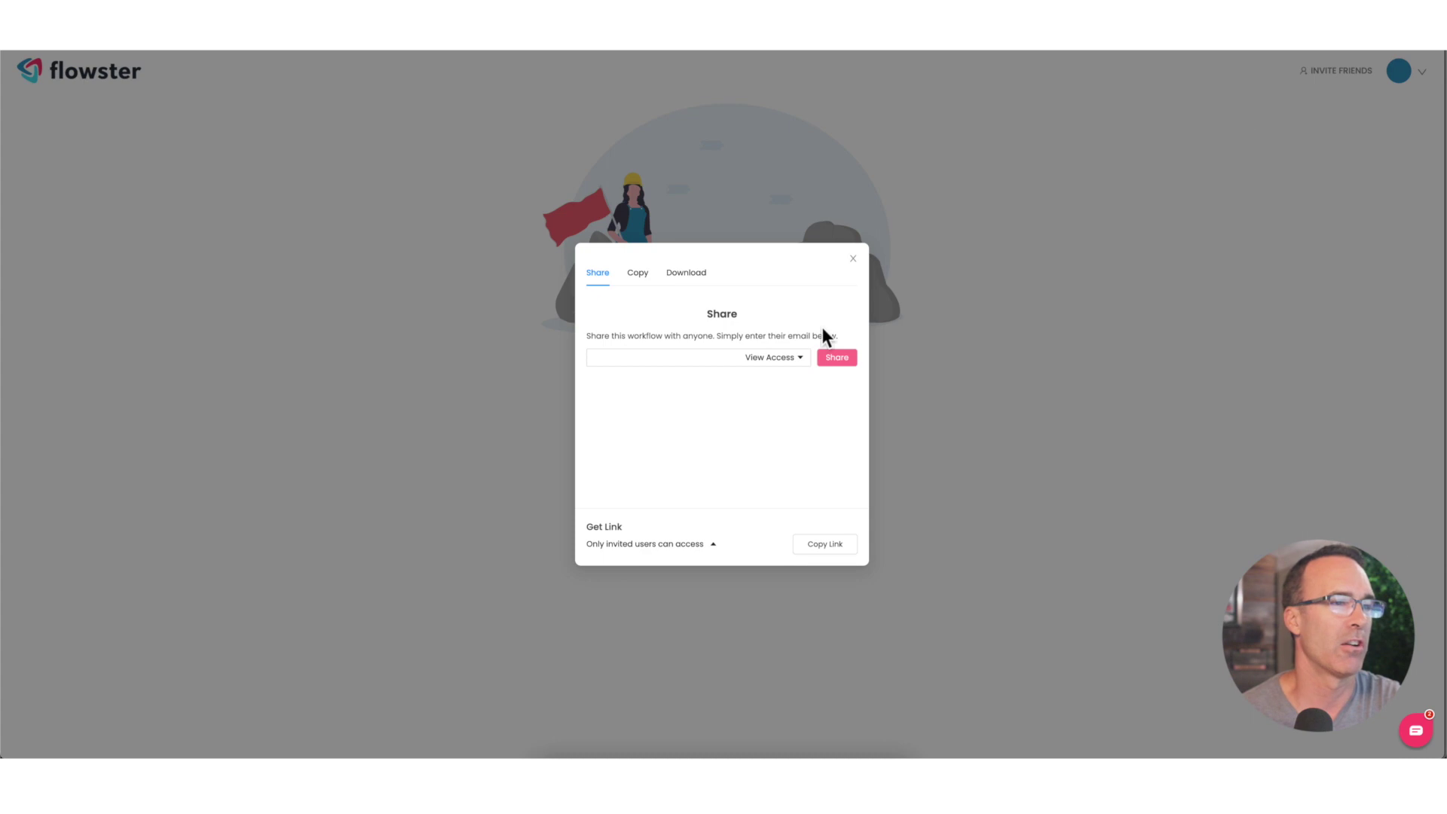
Step: Copy the entire Gohighlevel workflow to the clipboard as HTML from the Copy tab
click(637, 273)
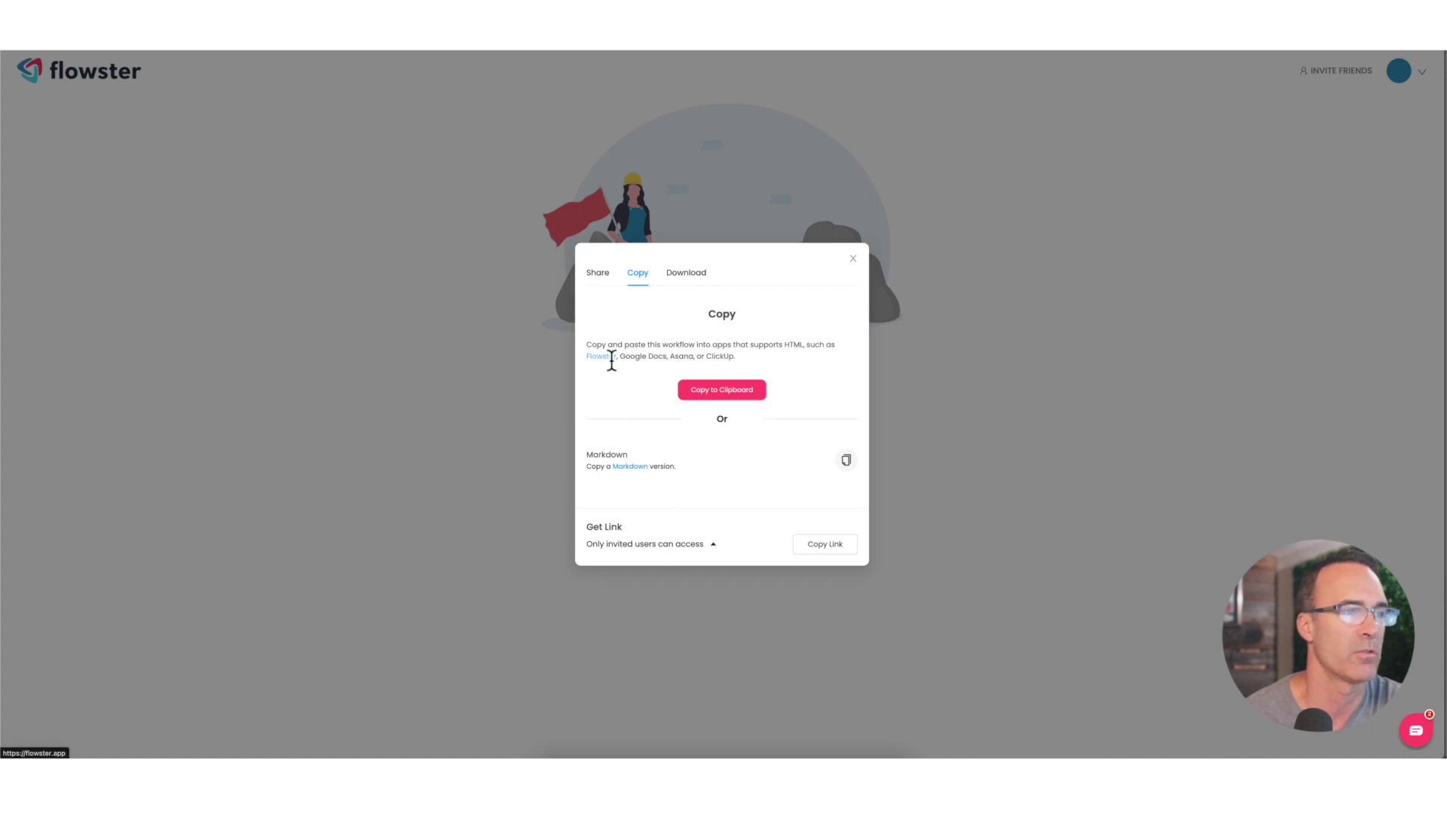
click(716, 389)
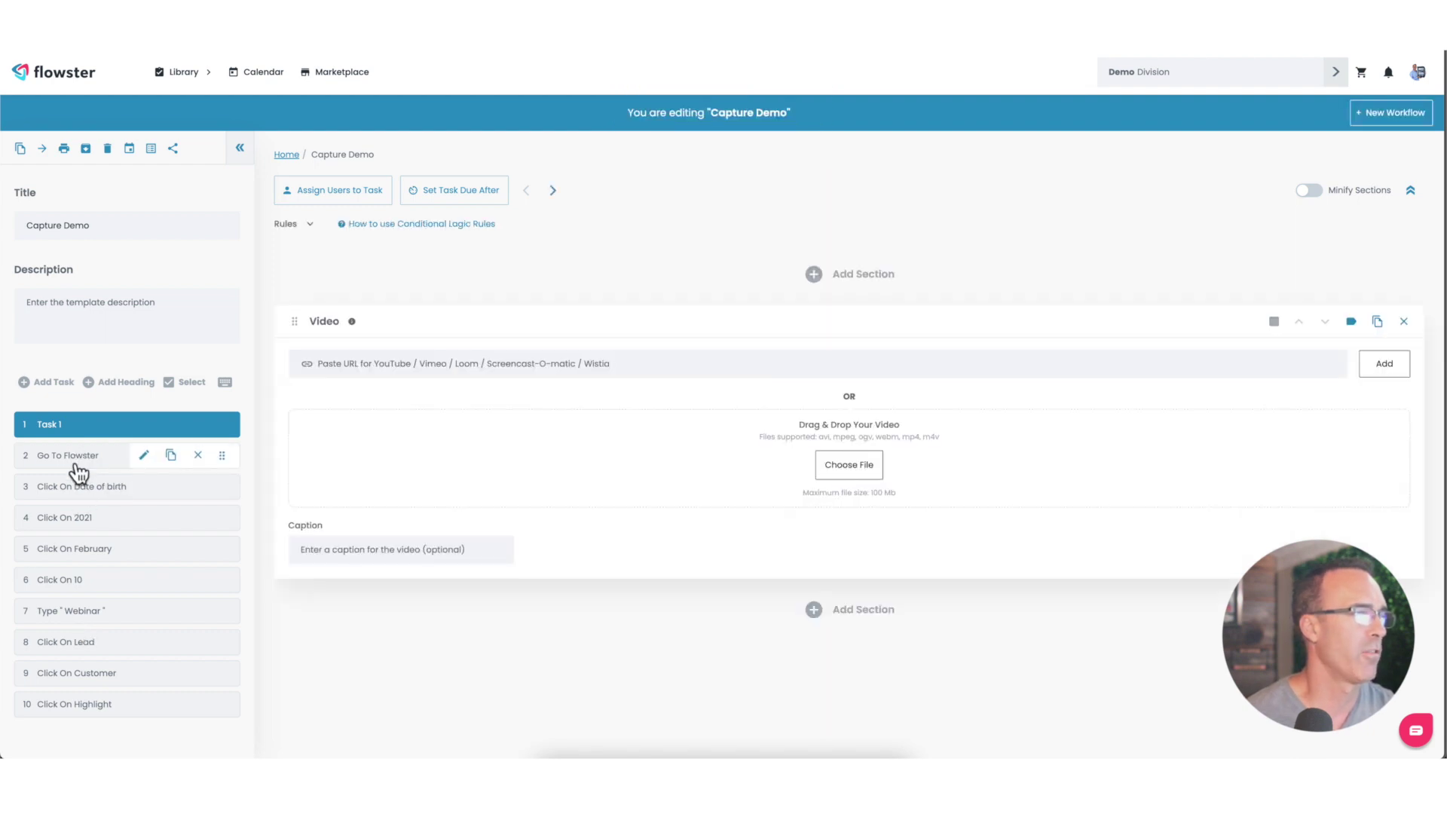
Step: View task 2 Go To Flowster, then task 3 Click On Date of birth with its screenshot
click(76, 461)
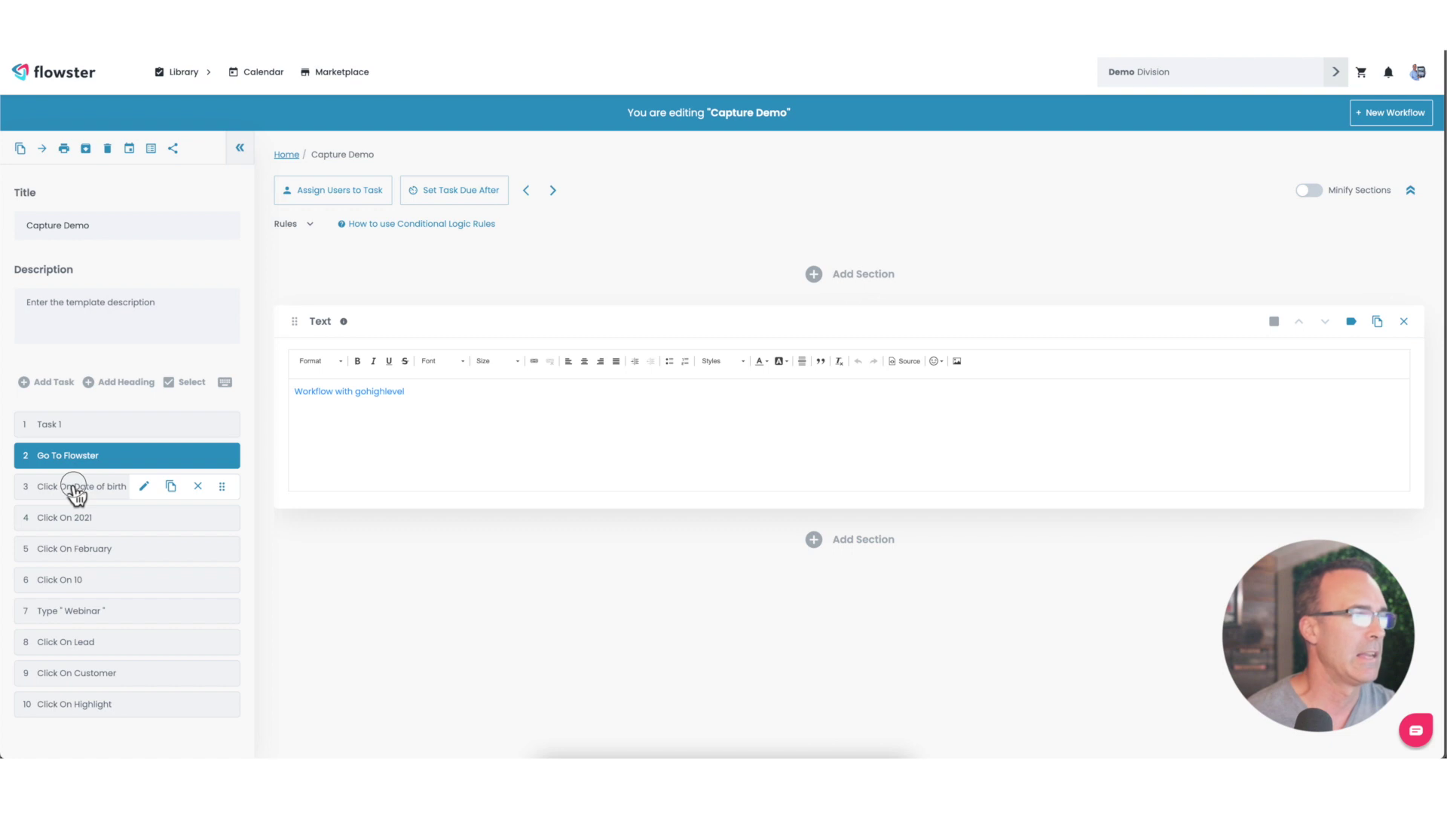
click(76, 492)
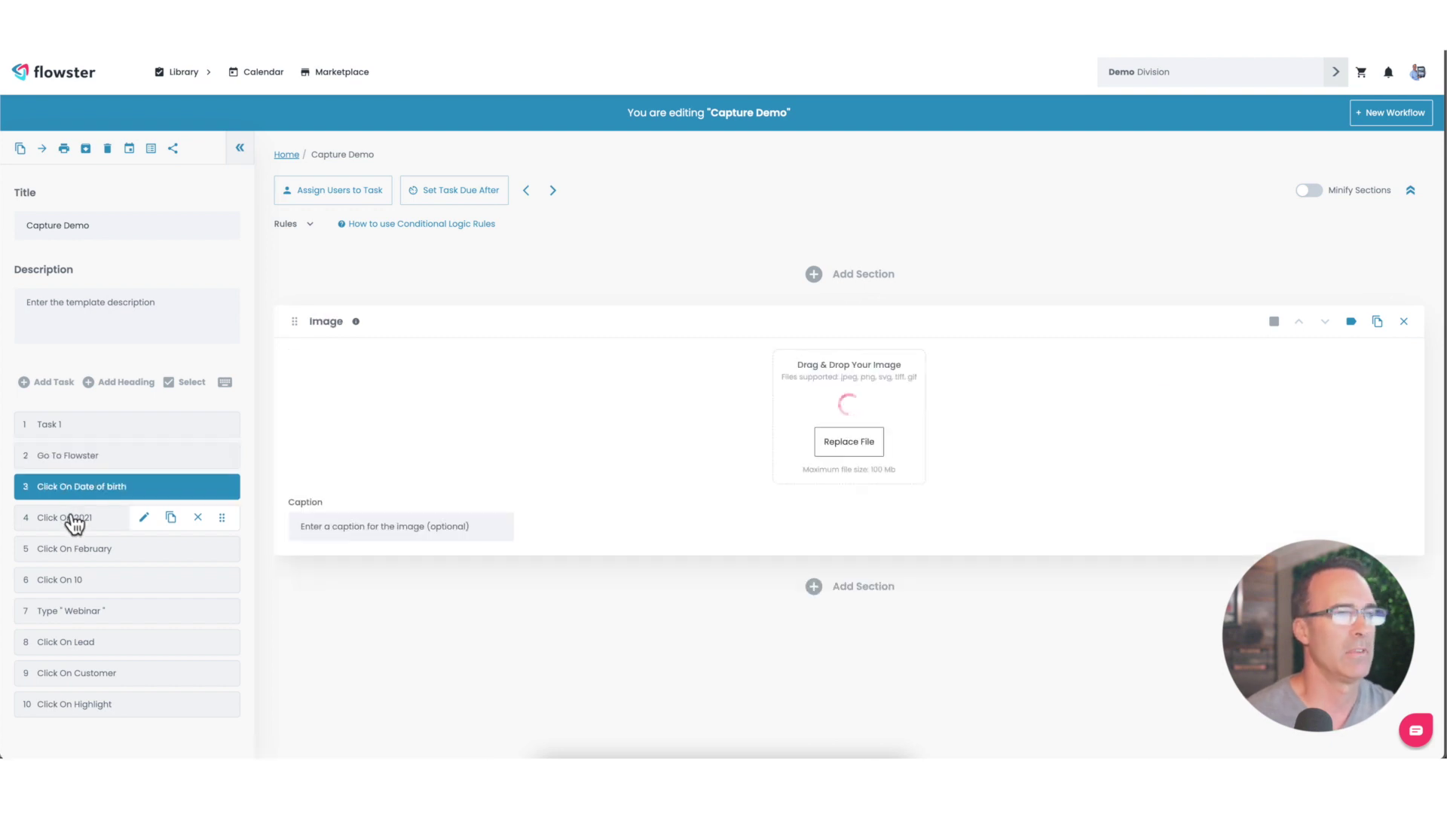